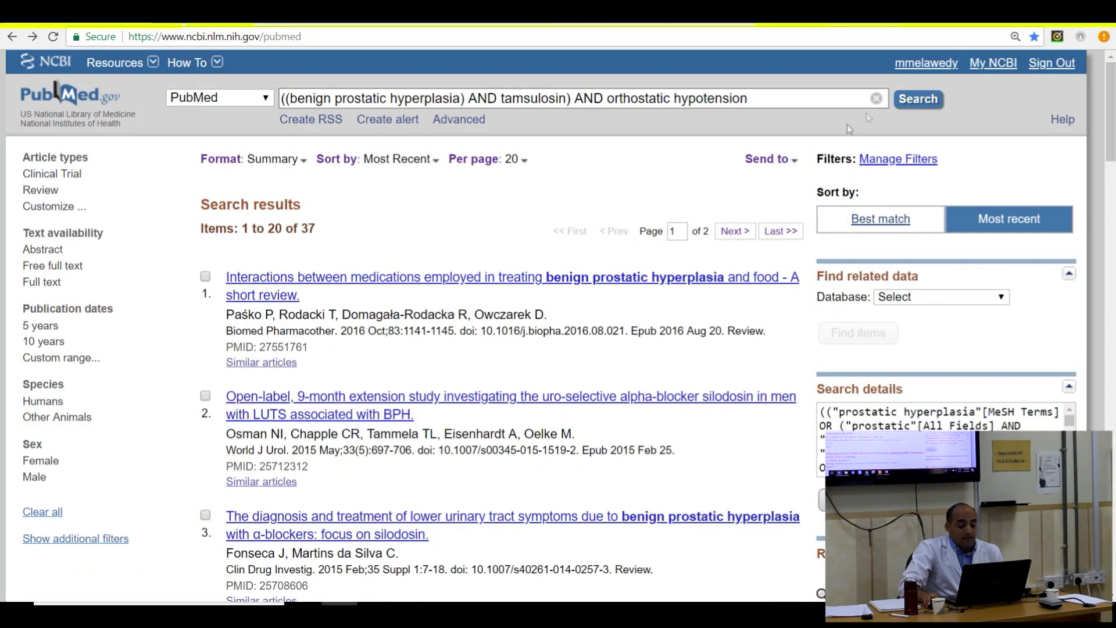
Mark the first three search results and add them to the Clipboard, making 3 items
{"action": "left_click", "coordinate": [792, 159]}
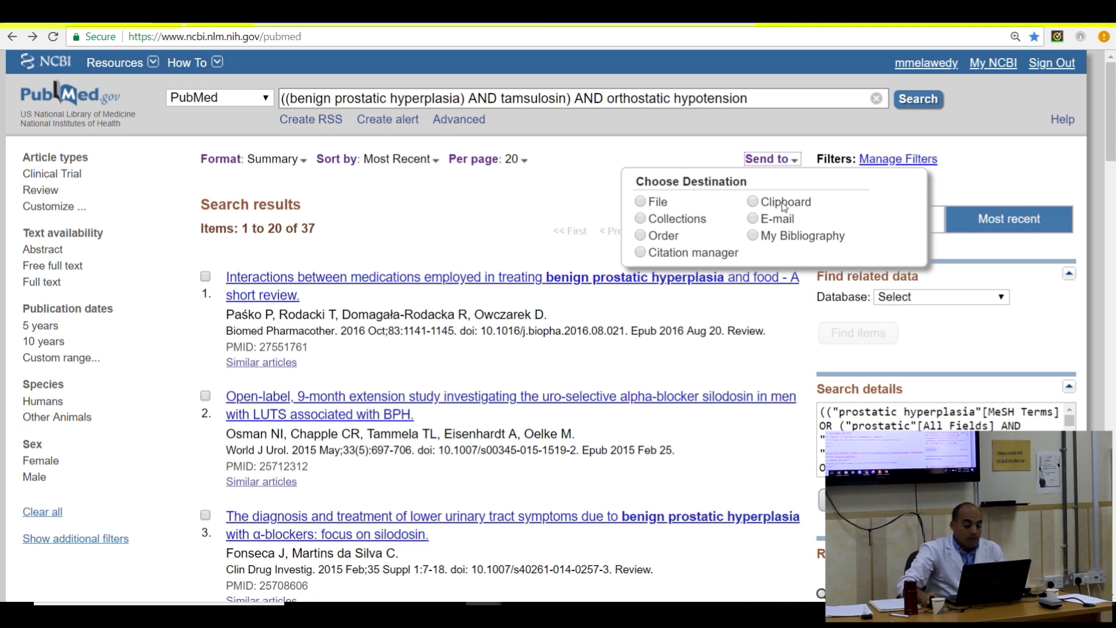
{"action": "left_click", "coordinate": [206, 277]}
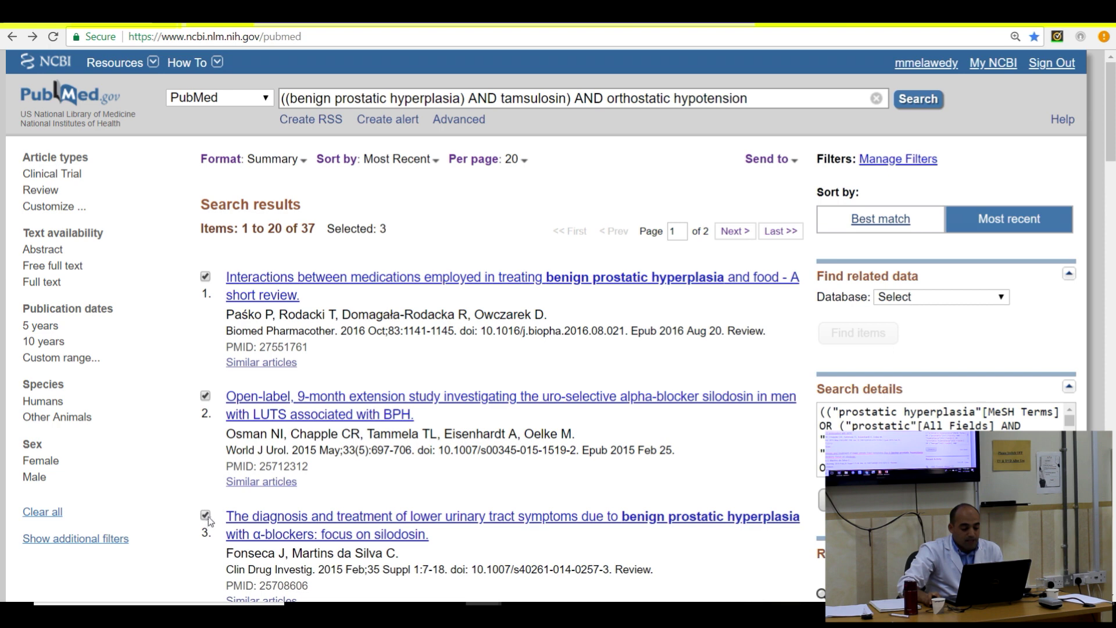
{"action": "left_click", "coordinate": [795, 161]}
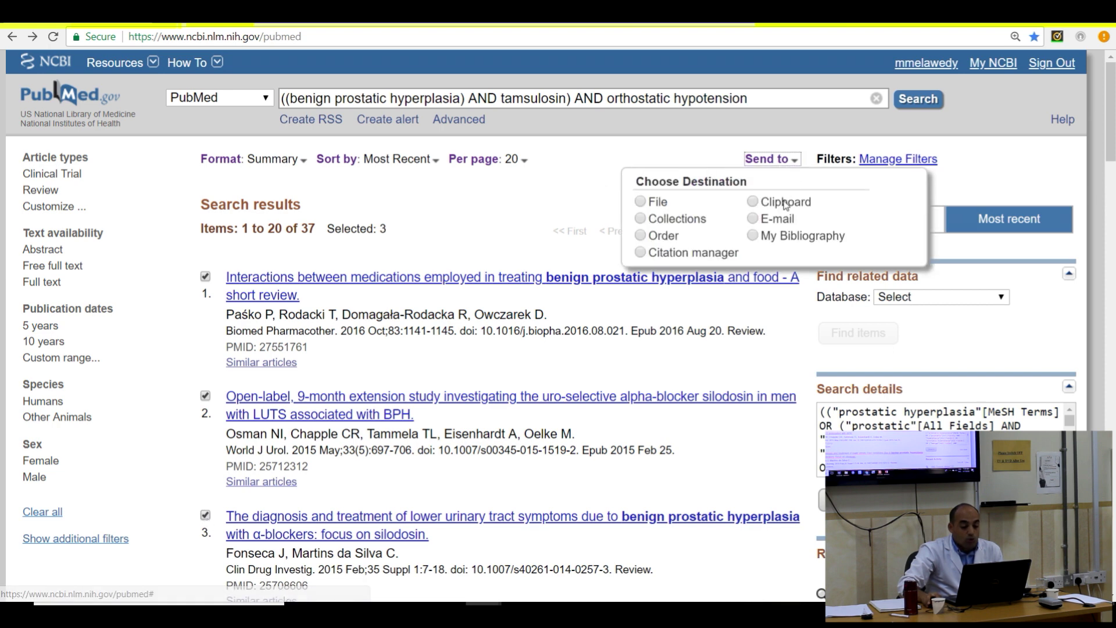
{"action": "left_click", "coordinate": [785, 204]}
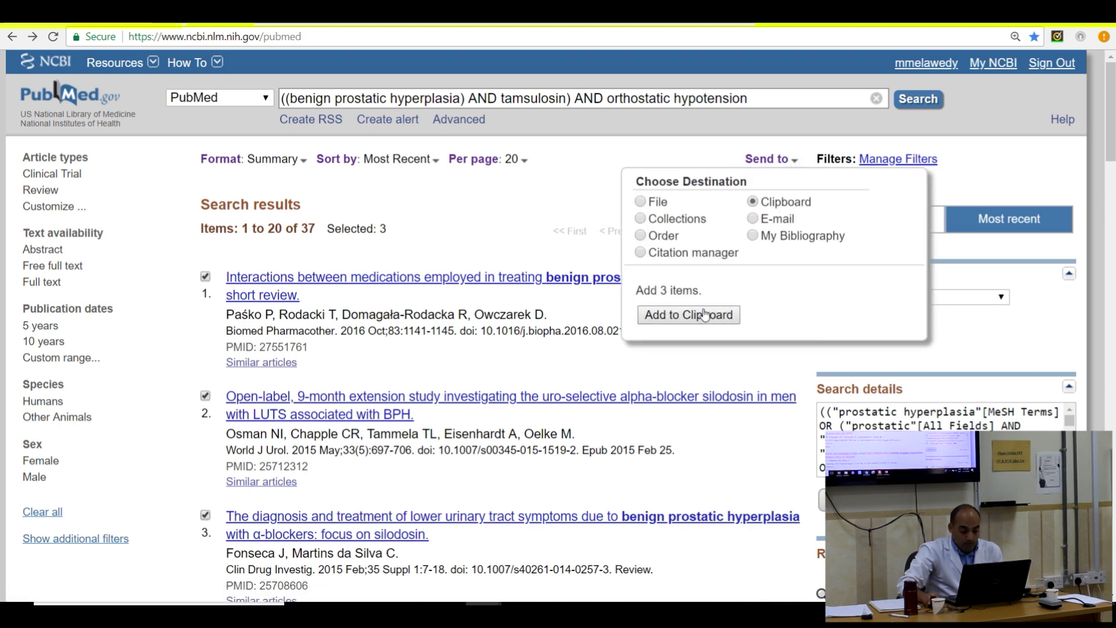
{"action": "left_click", "coordinate": [705, 314]}
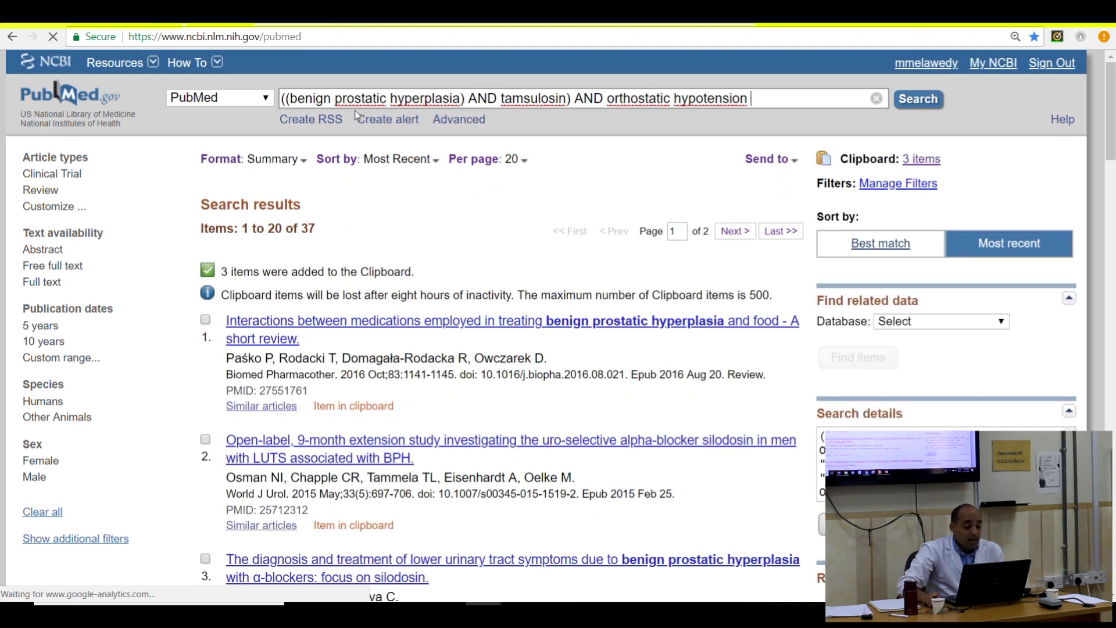
Go back to the Advanced Search history and rerun search #11 for weight loss
{"action": "left_click", "coordinate": [12, 37]}
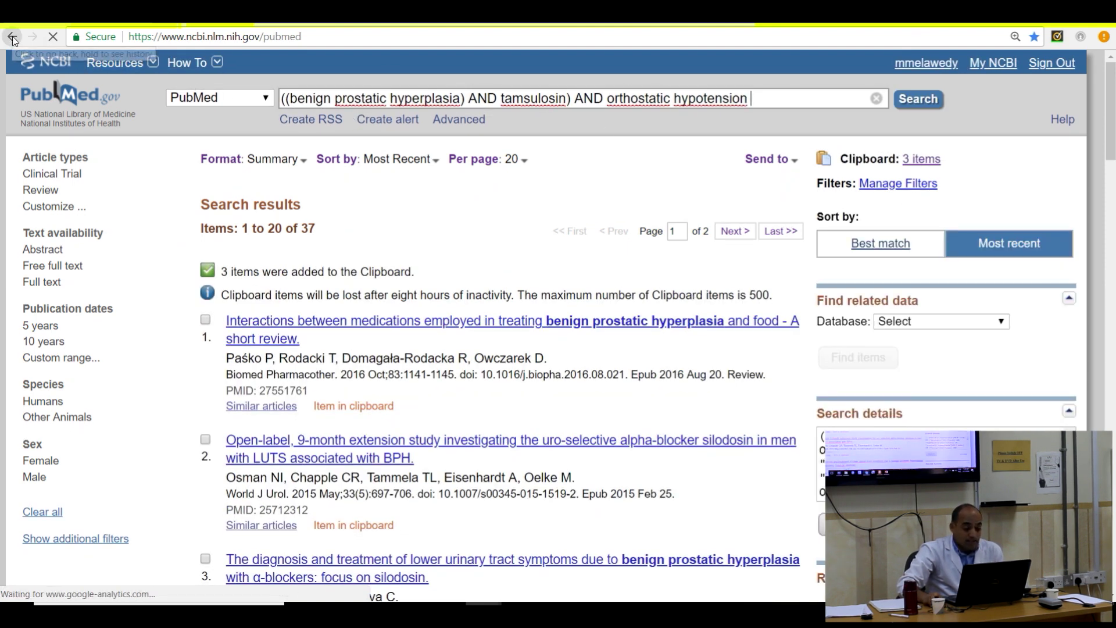
{"action": "left_click", "coordinate": [12, 37]}
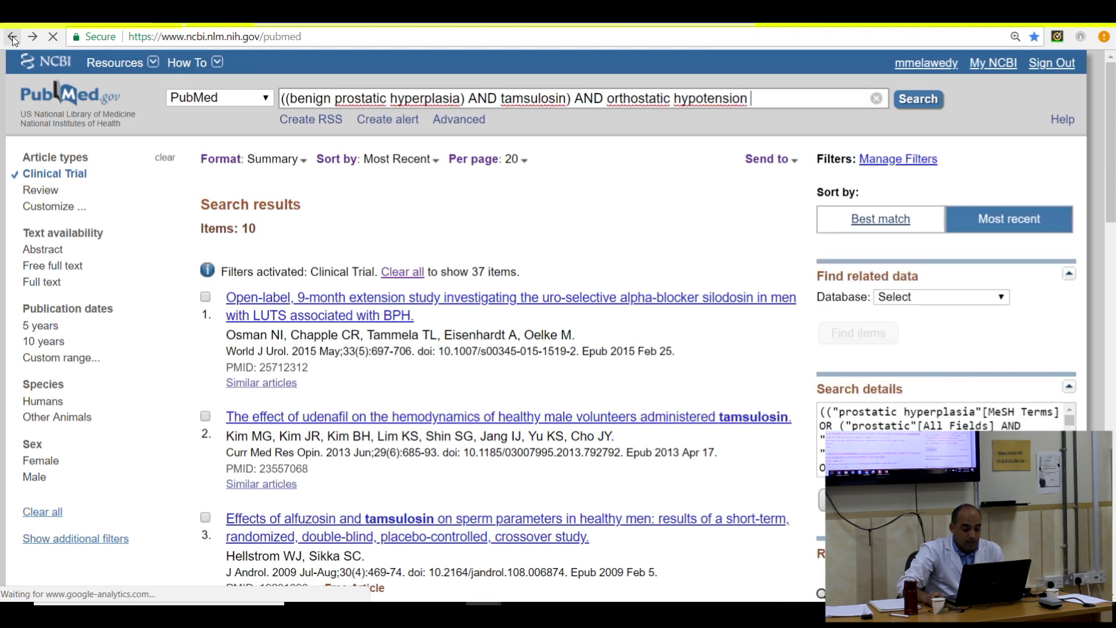
{"action": "left_click", "coordinate": [12, 38]}
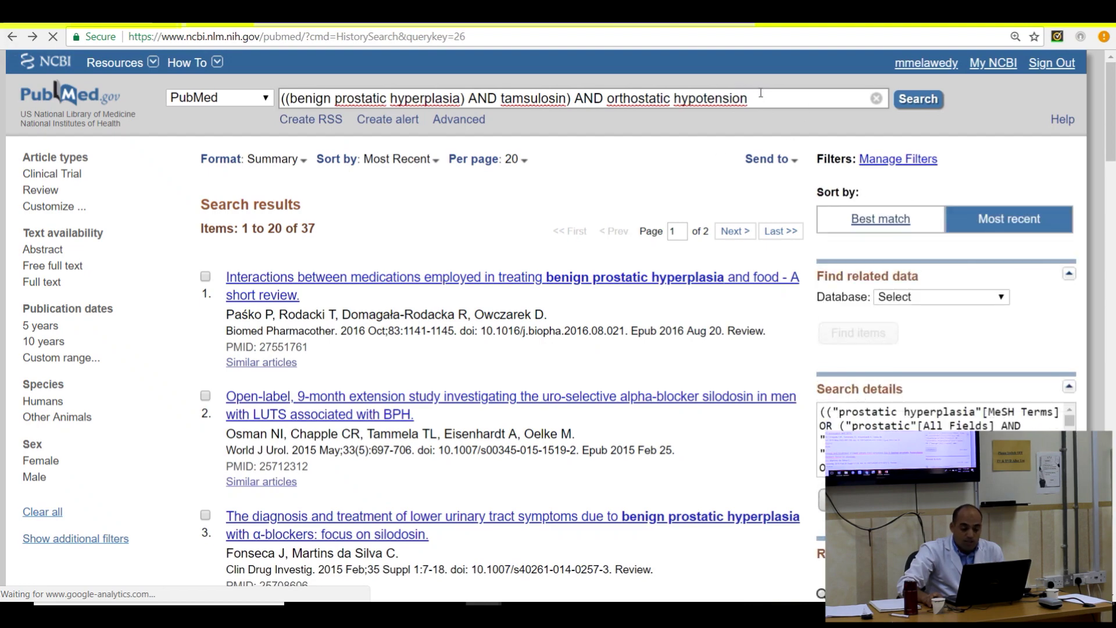
{"action": "left_click", "coordinate": [10, 40]}
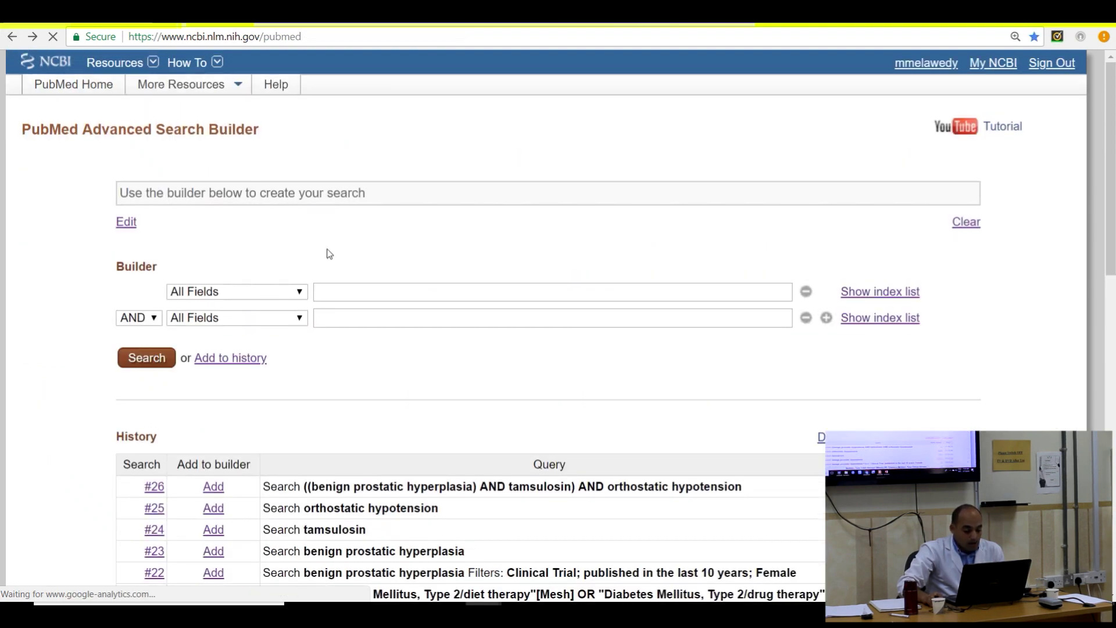
{"action": "scroll", "coordinate": [474, 369], "scroll_direction": "down", "scroll_amount": 4}
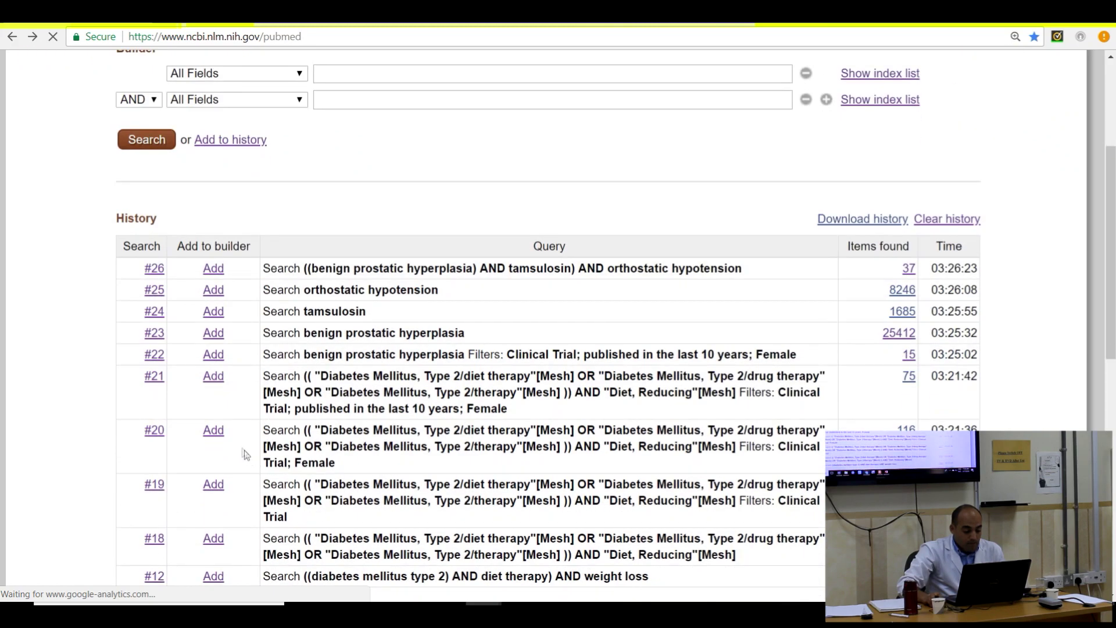
{"action": "scroll", "coordinate": [252, 500], "scroll_direction": "down", "scroll_amount": 1}
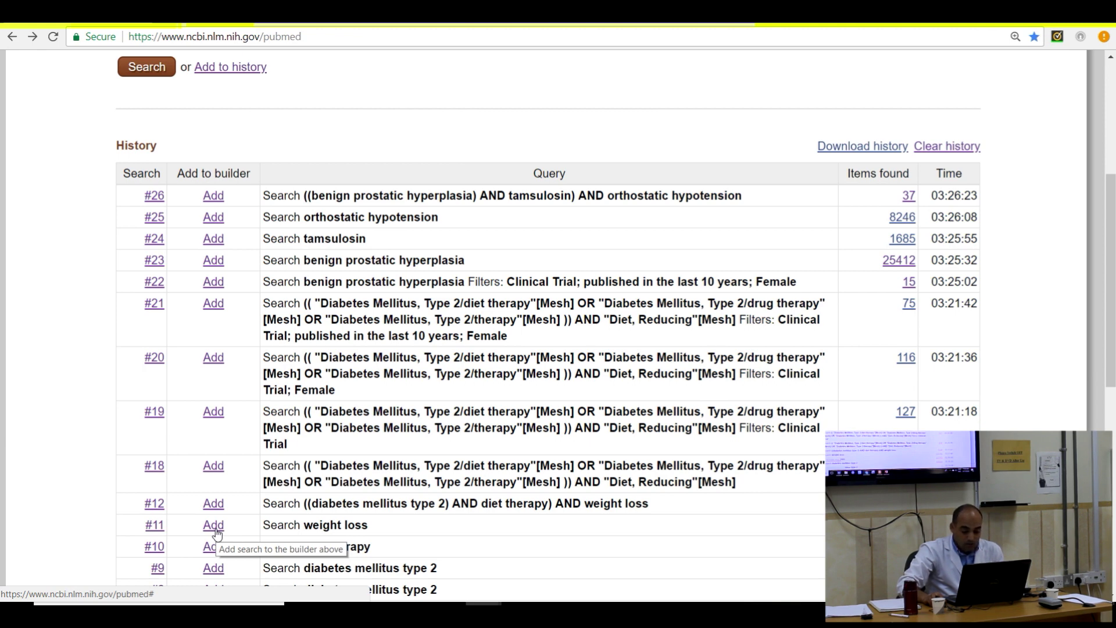
{"action": "left_click", "coordinate": [154, 525]}
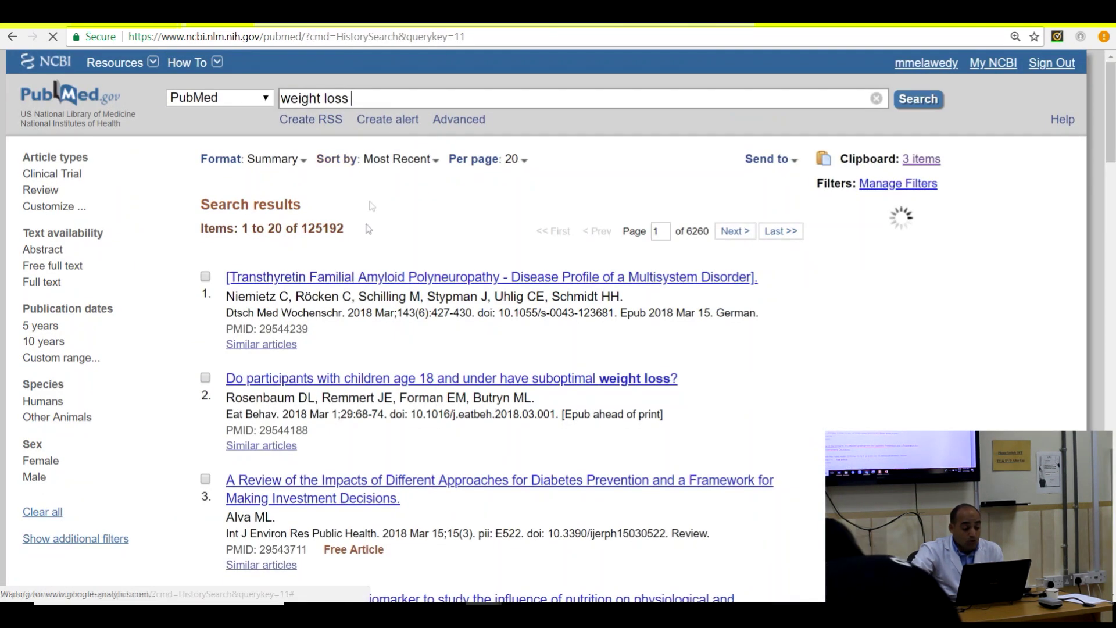
Mark weight loss results 1 and 3 and add the marked results to the Clipboard
{"action": "left_click", "coordinate": [206, 276]}
{"action": "left_click", "coordinate": [205, 479]}
{"action": "scroll", "coordinate": [215, 500], "scroll_direction": "down", "scroll_amount": 7}
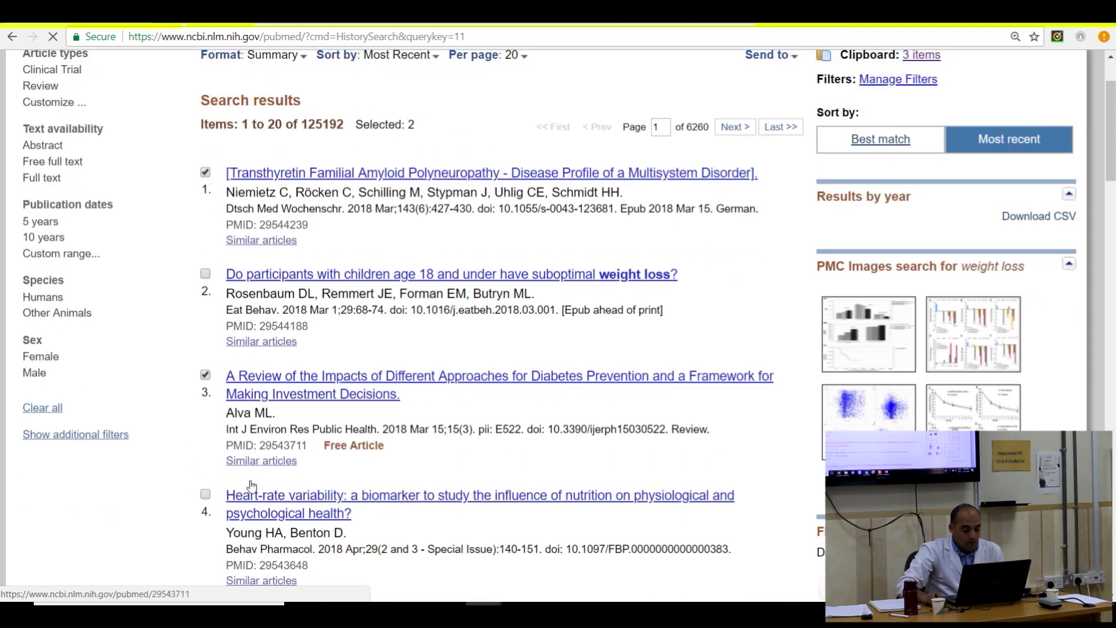
{"action": "scroll", "coordinate": [406, 479], "scroll_direction": "up", "scroll_amount": 7}
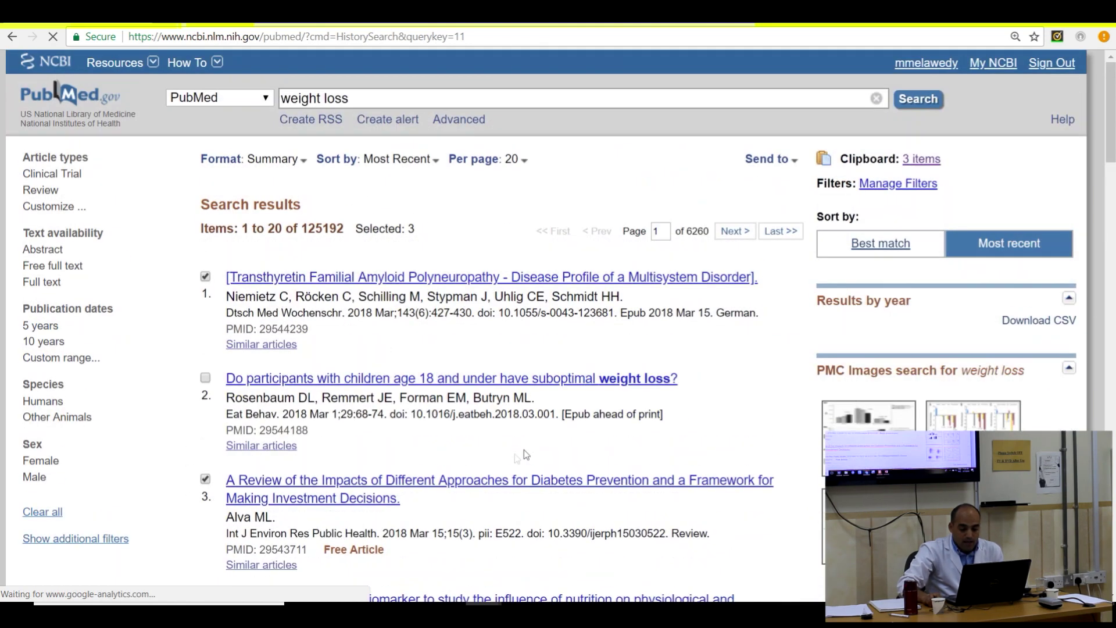
{"action": "left_click", "coordinate": [795, 164]}
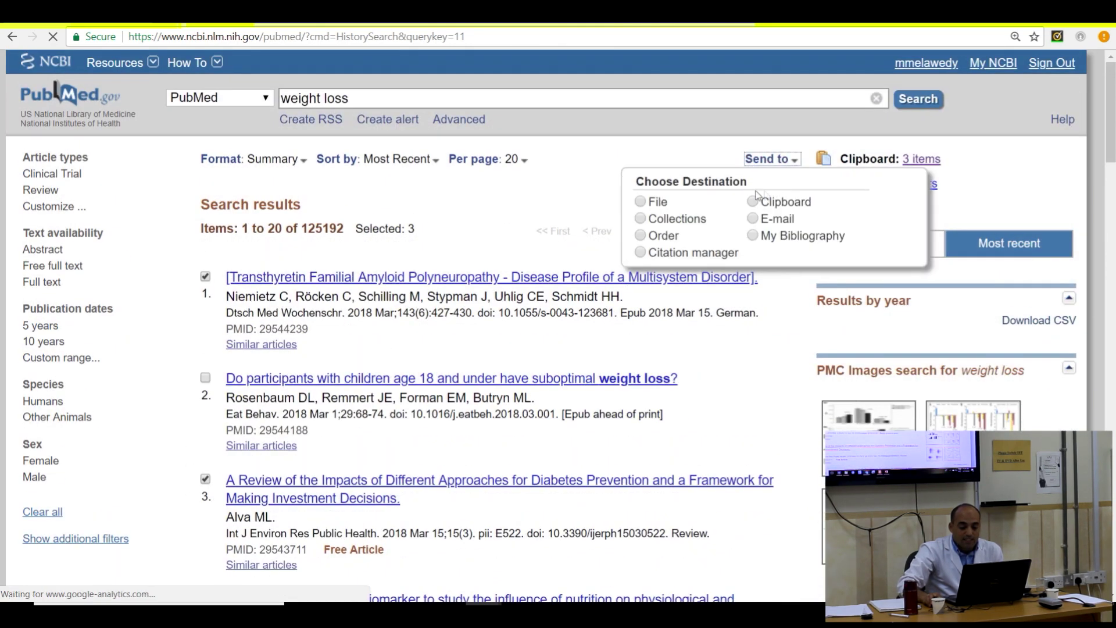
{"action": "left_click", "coordinate": [764, 207]}
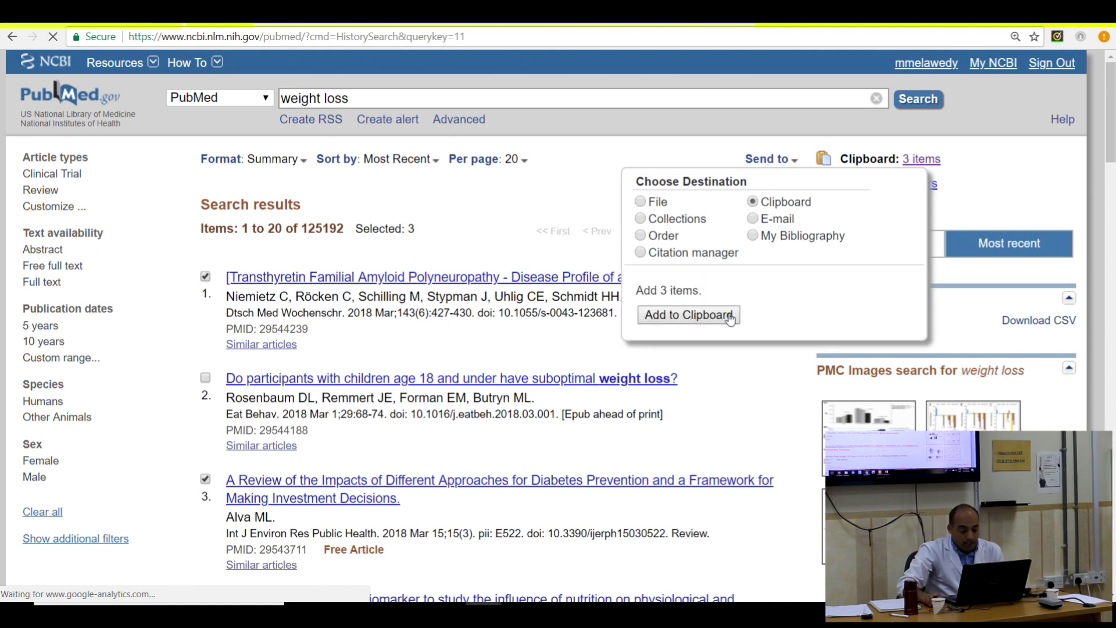
{"action": "left_click", "coordinate": [726, 317]}
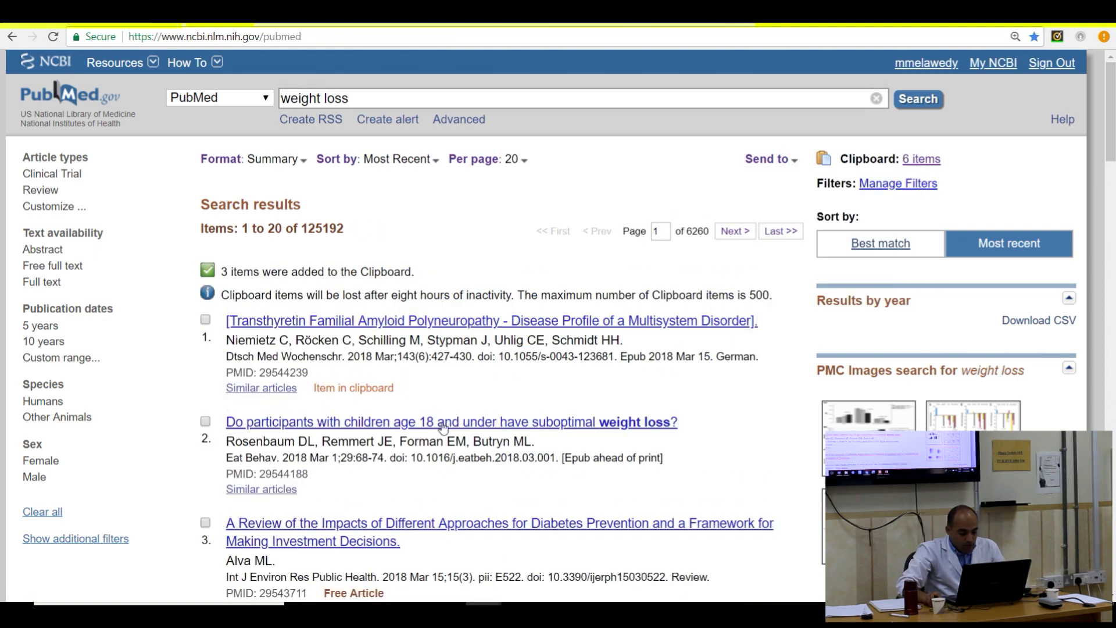
Open the abstract of the diabetes prevention framework review
{"action": "scroll", "coordinate": [410, 415], "scroll_direction": "down", "scroll_amount": 4}
{"action": "scroll", "coordinate": [378, 401], "scroll_direction": "up", "scroll_amount": 2}
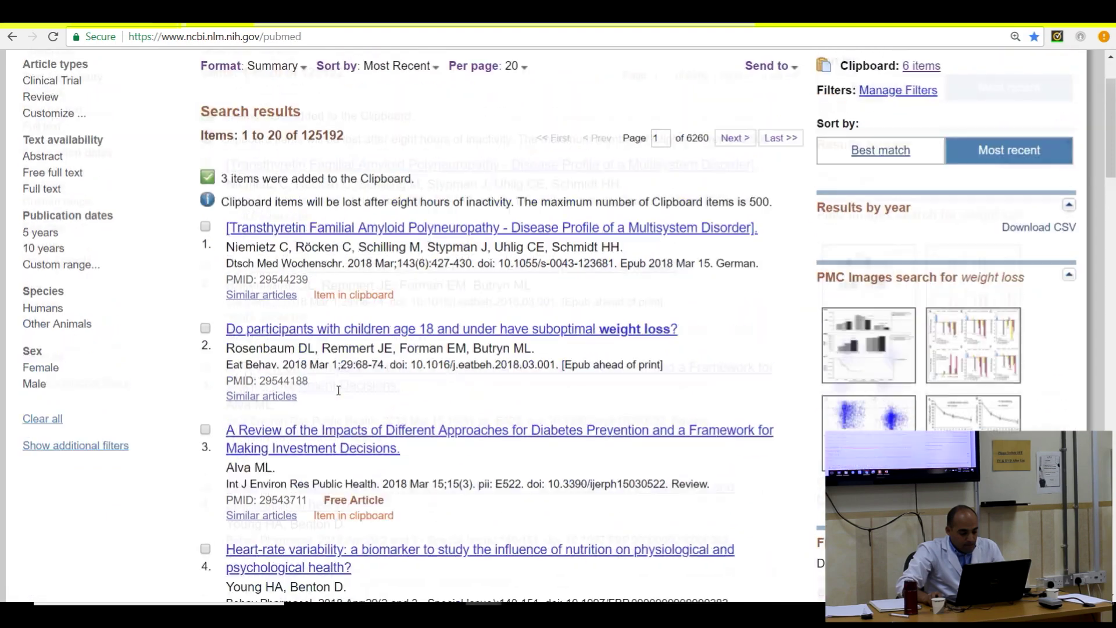
{"action": "scroll", "coordinate": [341, 393], "scroll_direction": "down", "scroll_amount": 2}
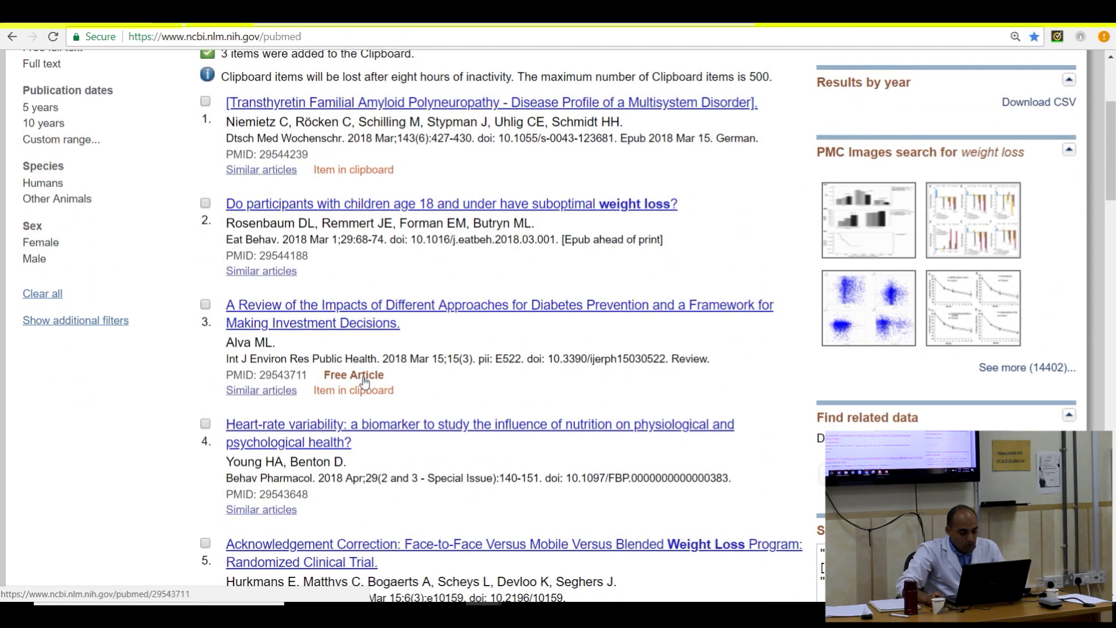
{"action": "left_click", "coordinate": [367, 303]}
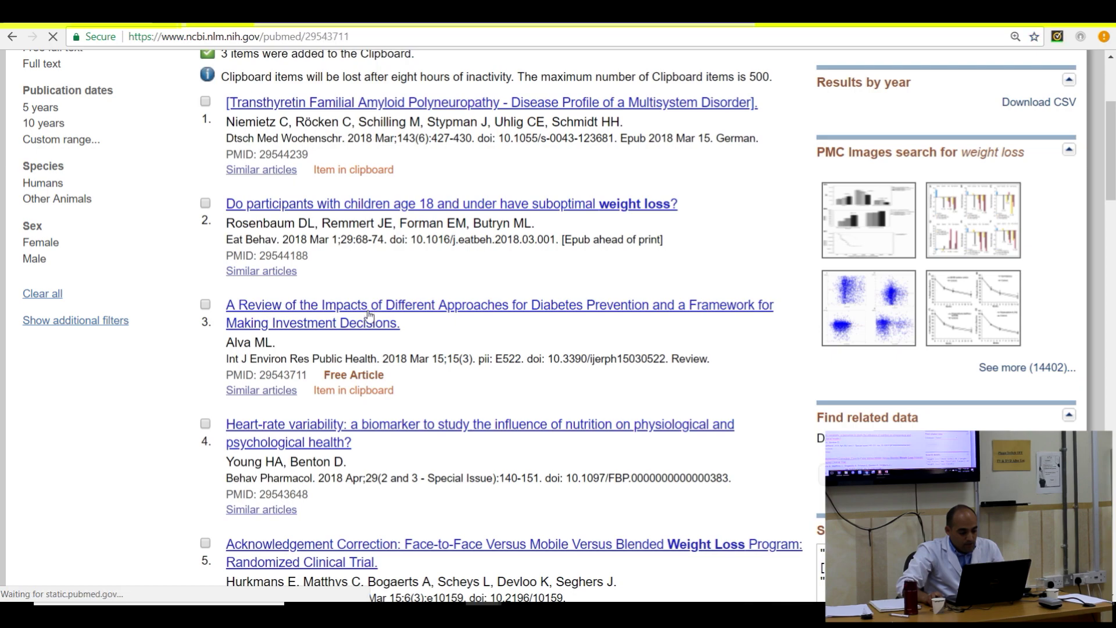
Open the diabetes prevention review's free full text on the MDPI site
{"action": "scroll", "coordinate": [349, 328], "scroll_direction": "down", "scroll_amount": 4}
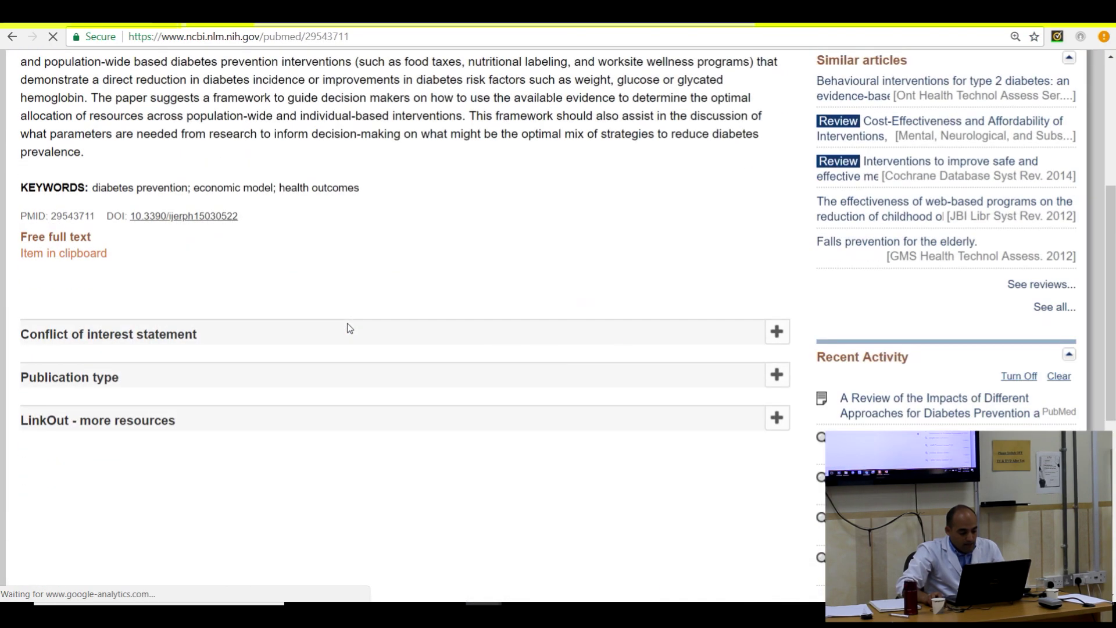
{"action": "scroll", "coordinate": [407, 332], "scroll_direction": "up", "scroll_amount": 4}
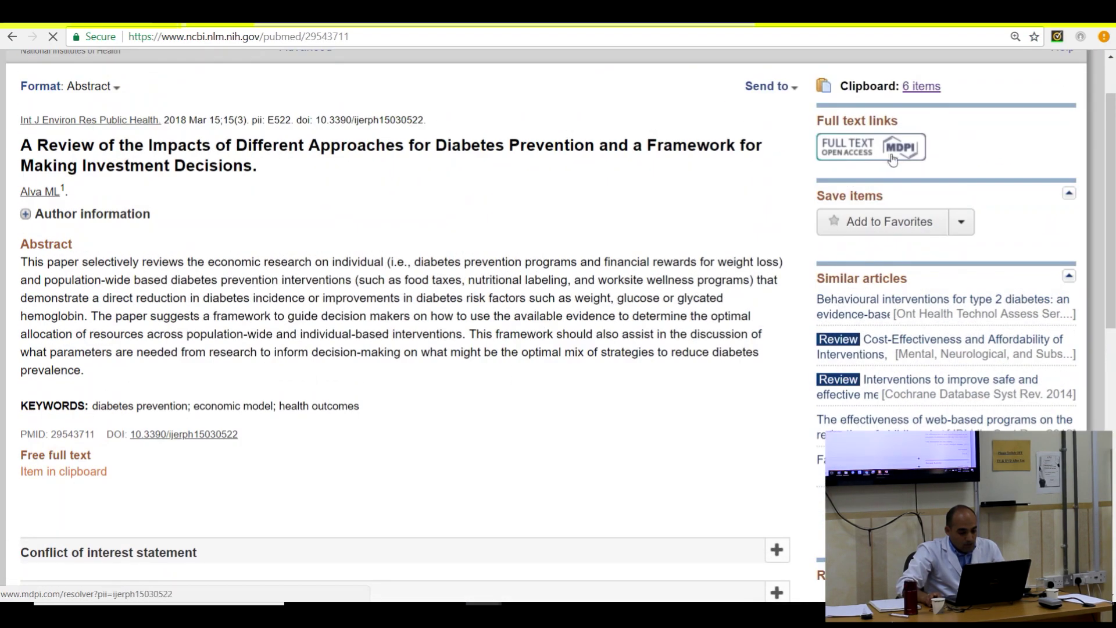
{"action": "left_click", "coordinate": [884, 150]}
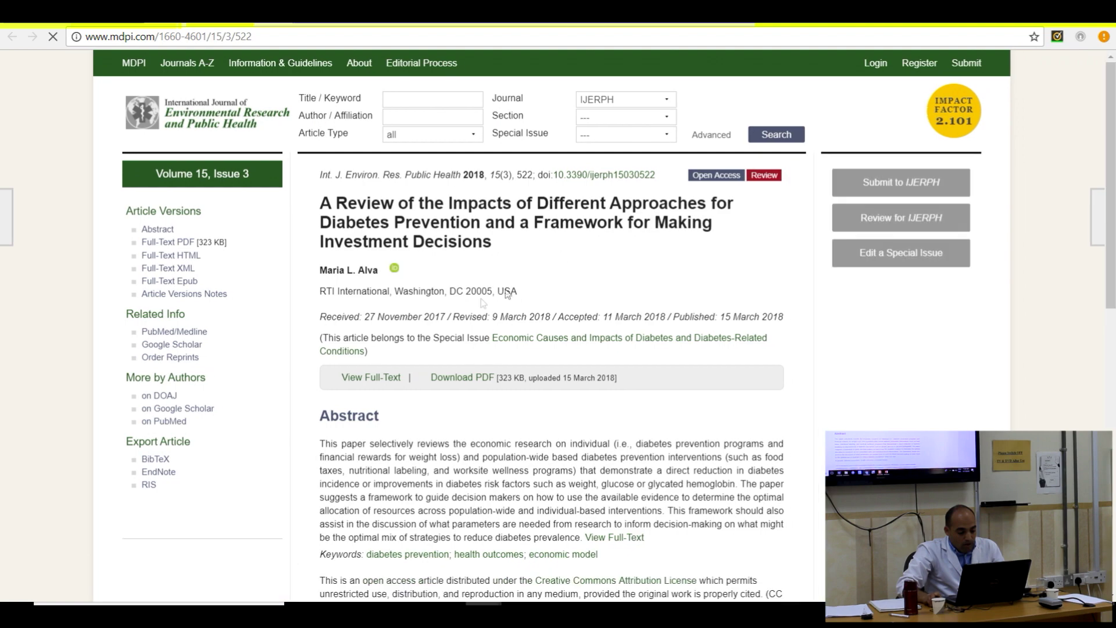
Look over the MDPI article page and load its Full-Text HTML version
{"action": "scroll", "coordinate": [617, 385], "scroll_direction": "down", "scroll_amount": 10}
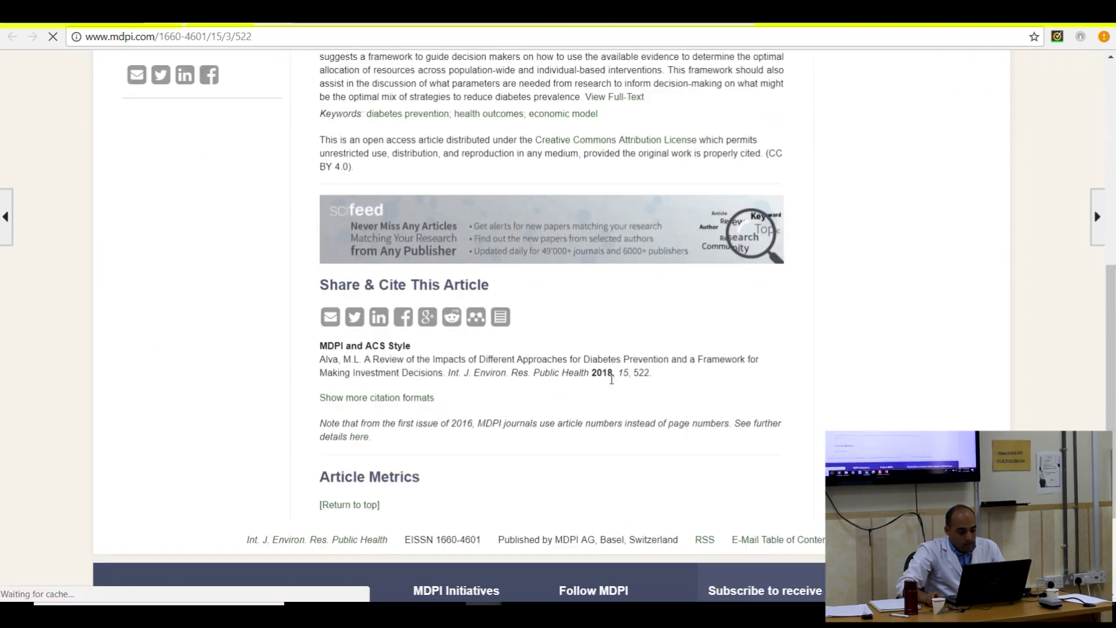
{"action": "scroll", "coordinate": [610, 377], "scroll_direction": "up", "scroll_amount": 3}
{"action": "scroll", "coordinate": [573, 171], "scroll_direction": "down", "scroll_amount": 2}
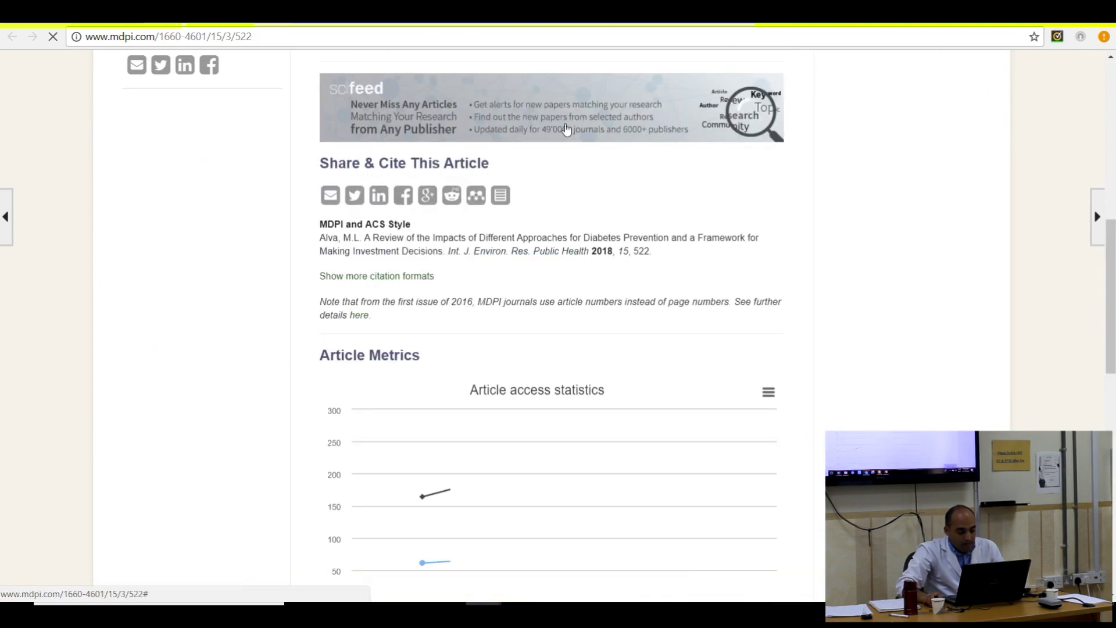
{"action": "scroll", "coordinate": [567, 287], "scroll_direction": "down", "scroll_amount": 4}
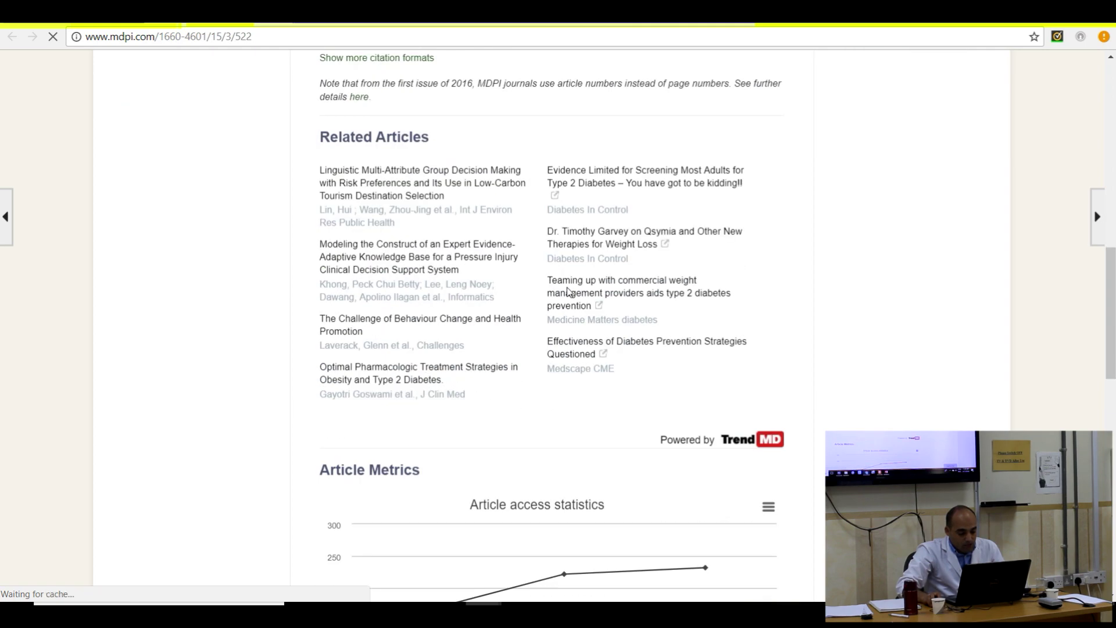
{"action": "scroll", "coordinate": [567, 287], "scroll_direction": "down", "scroll_amount": 6}
{"action": "scroll", "coordinate": [567, 287], "scroll_direction": "up", "scroll_amount": 12}
{"action": "scroll", "coordinate": [567, 287], "scroll_direction": "up", "scroll_amount": 5}
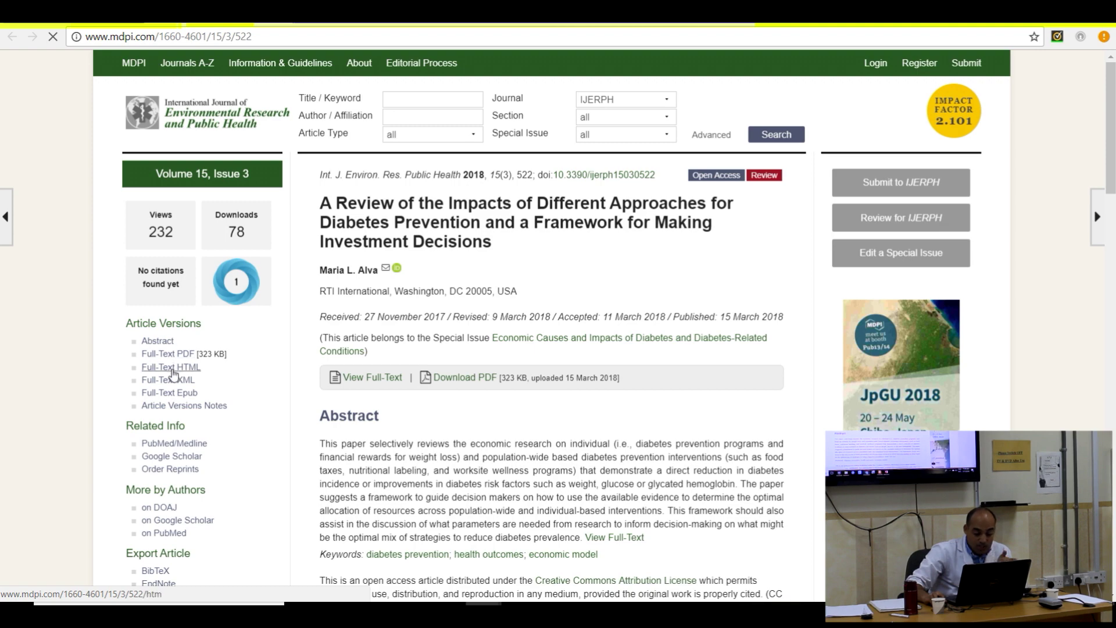
{"action": "left_click", "coordinate": [172, 368]}
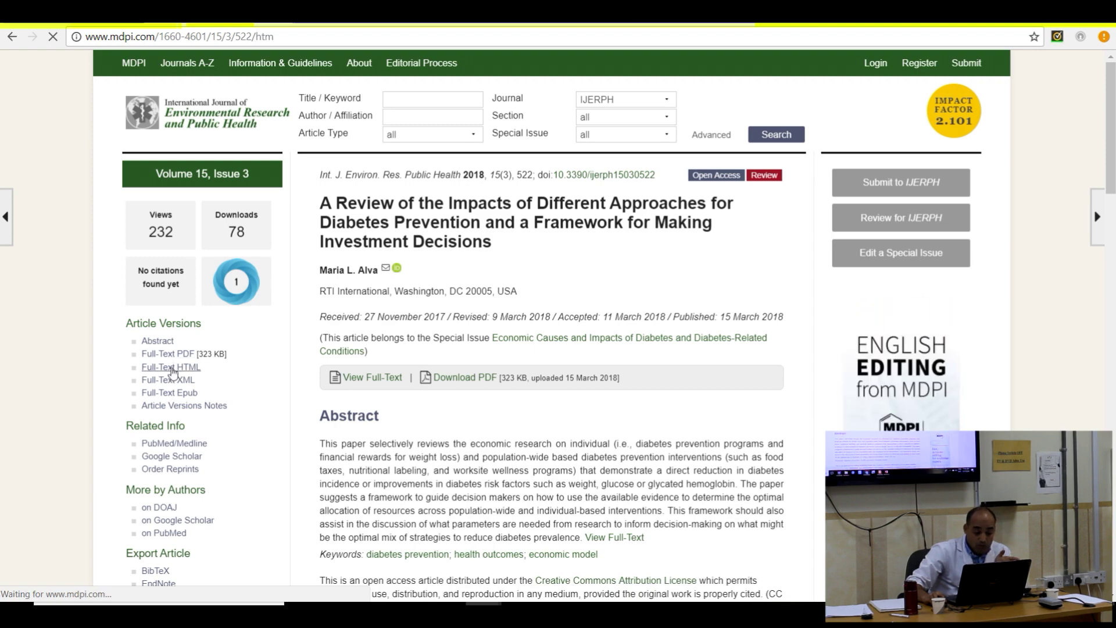
Scroll to the References and open reference 2, the age-cohort type 2 diabetes paper, in PubMed
{"action": "scroll", "coordinate": [563, 395], "scroll_direction": "down", "scroll_amount": 5}
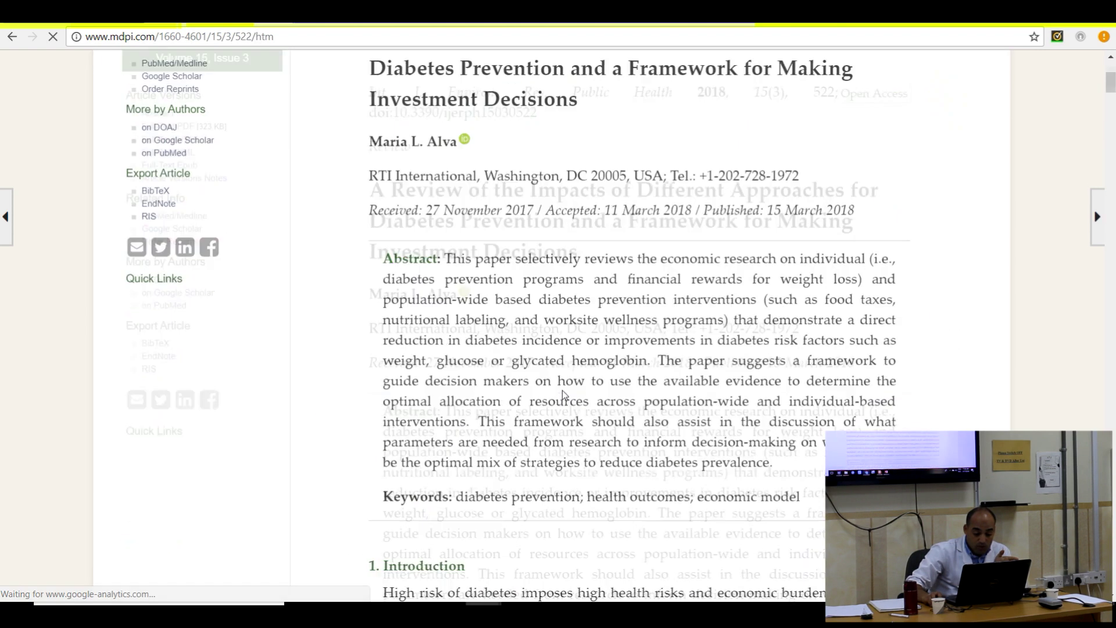
{"action": "scroll", "coordinate": [563, 395], "scroll_direction": "down", "scroll_amount": 20}
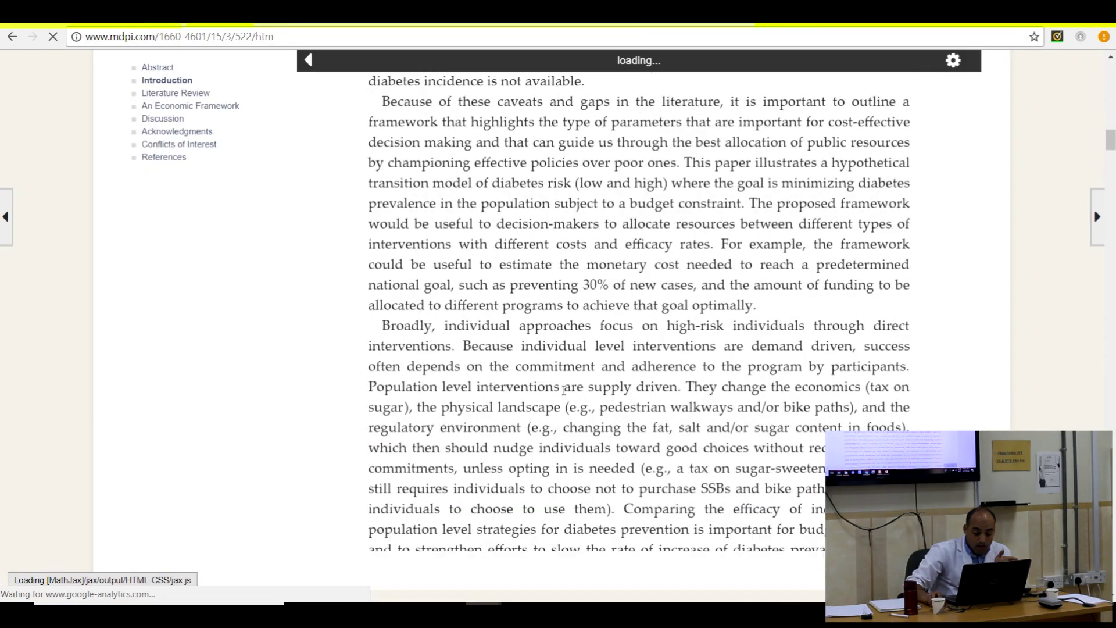
{"action": "scroll", "coordinate": [564, 390], "scroll_direction": "down", "scroll_amount": 20}
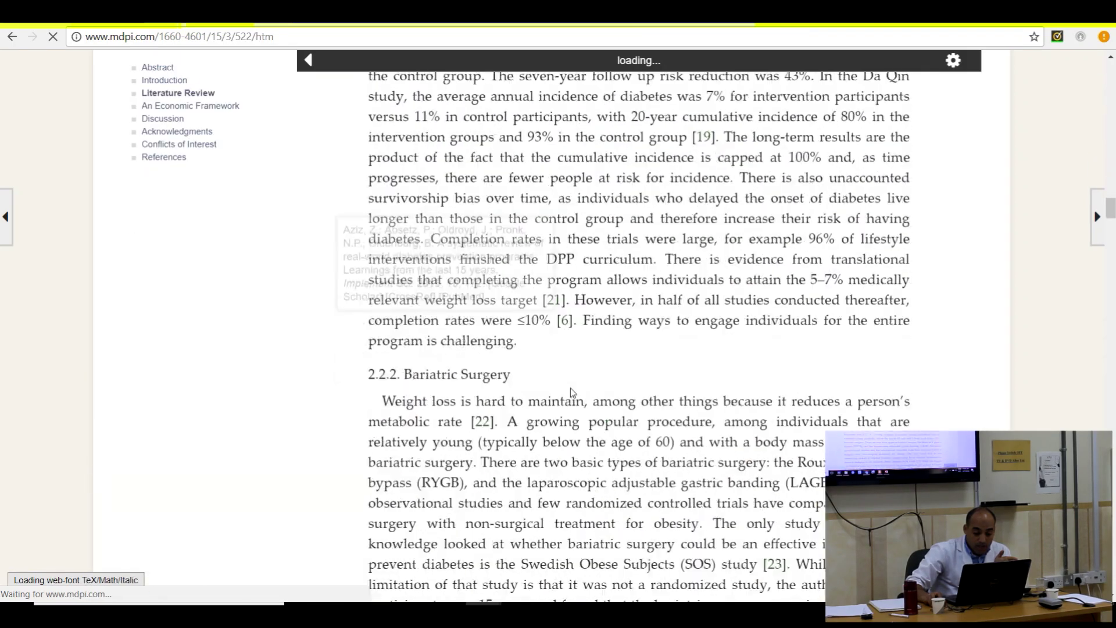
{"action": "scroll", "coordinate": [571, 392], "scroll_direction": "down", "scroll_amount": 20}
{"action": "scroll", "coordinate": [601, 392], "scroll_direction": "down", "scroll_amount": 20}
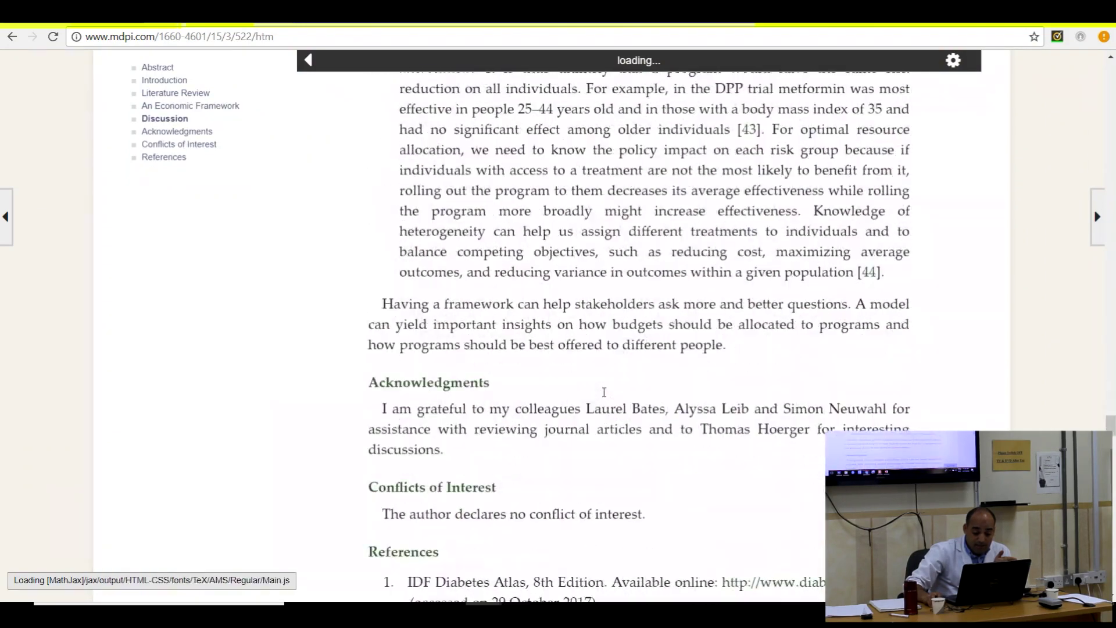
{"action": "scroll", "coordinate": [604, 392], "scroll_direction": "down", "scroll_amount": 8}
{"action": "scroll", "coordinate": [604, 392], "scroll_direction": "up", "scroll_amount": 3}
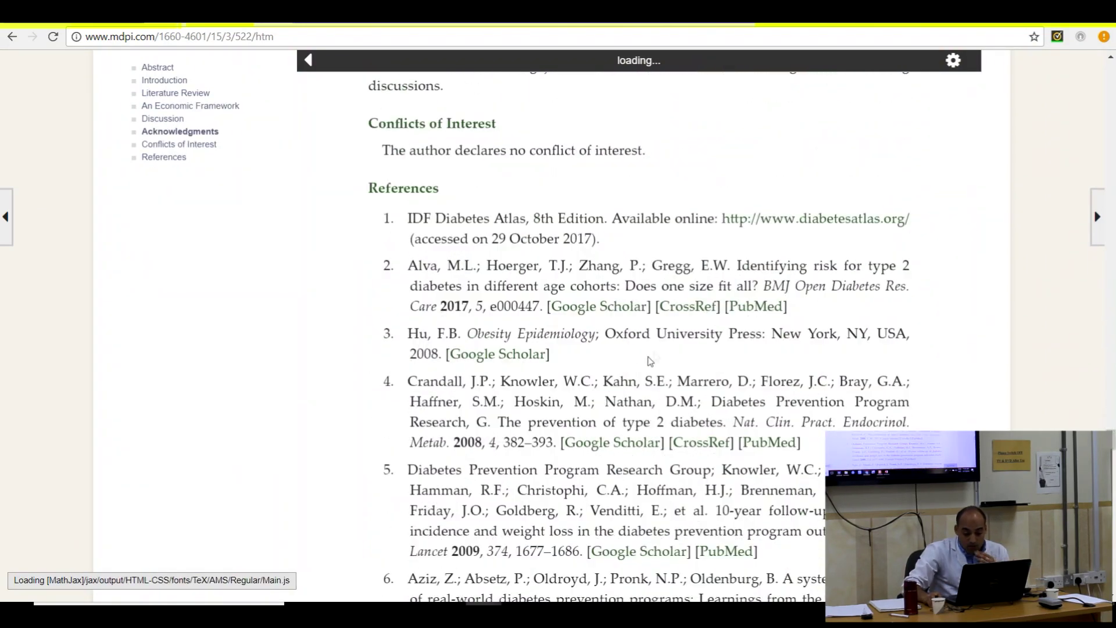
{"action": "left_click", "coordinate": [756, 308]}
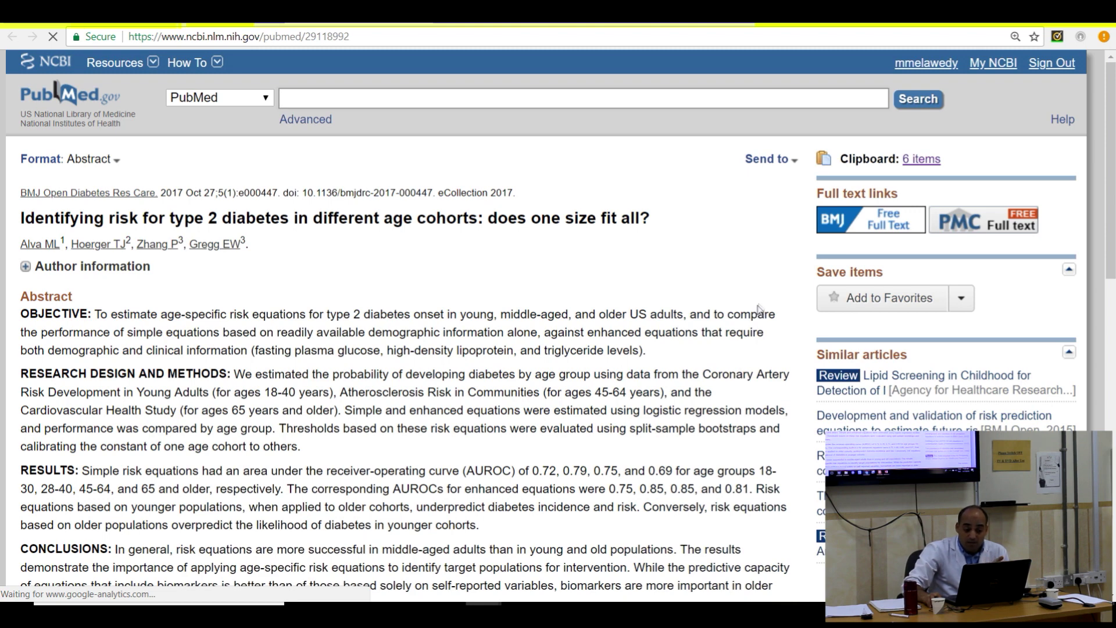
Add the cited paper to the Clipboard and return to the MDPI review tab
{"action": "left_click", "coordinate": [794, 169]}
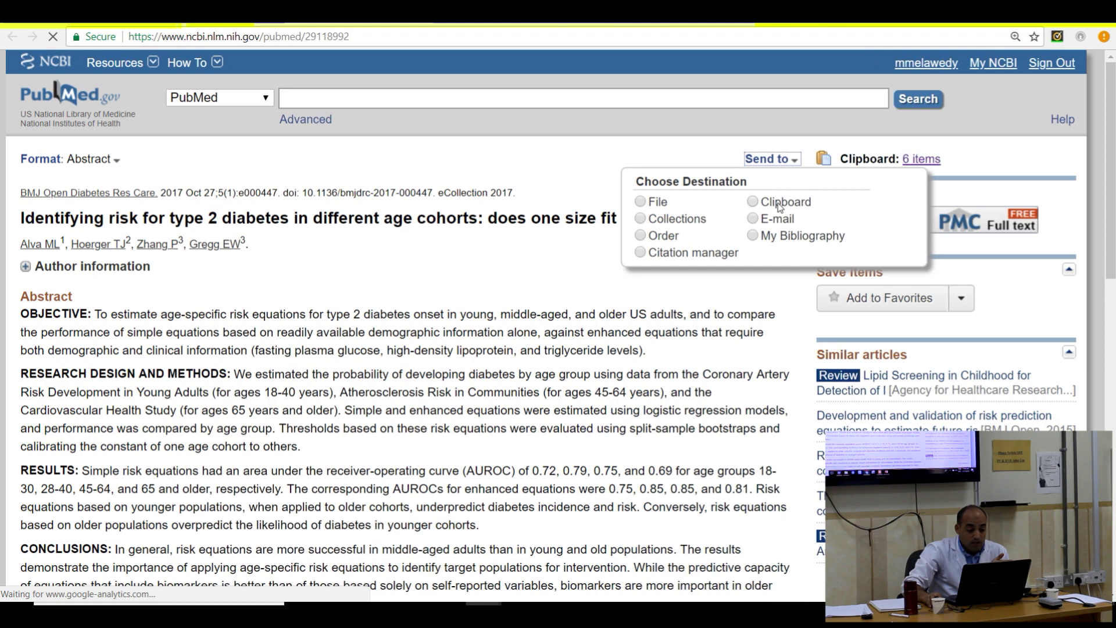
{"action": "left_click", "coordinate": [780, 208]}
{"action": "left_click", "coordinate": [721, 317]}
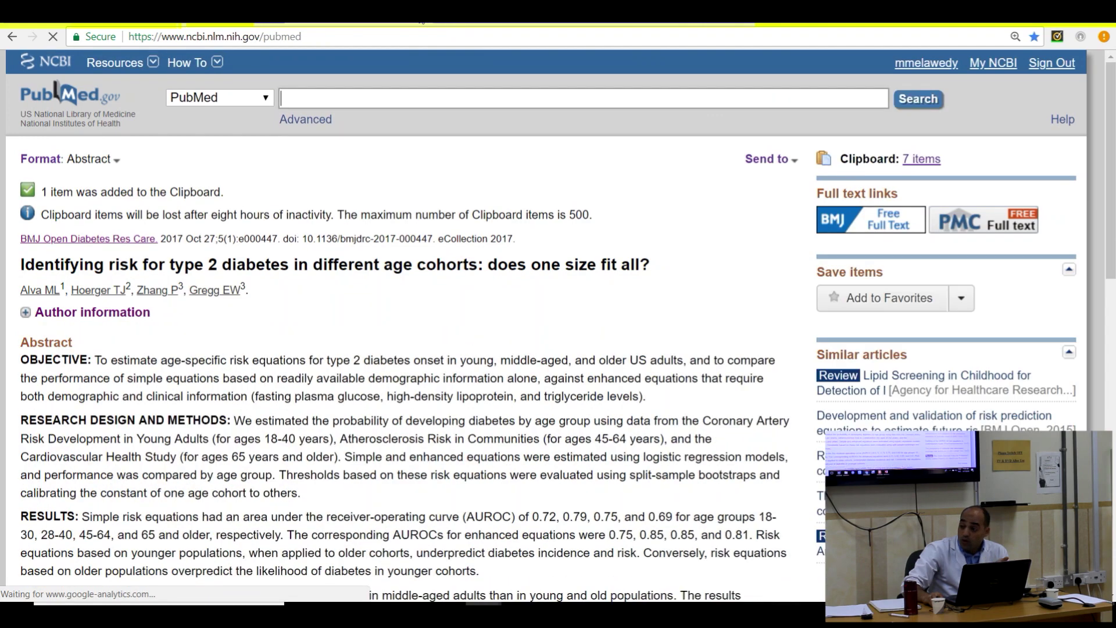
{"action": "key", "text": "ctrl+Tab"}
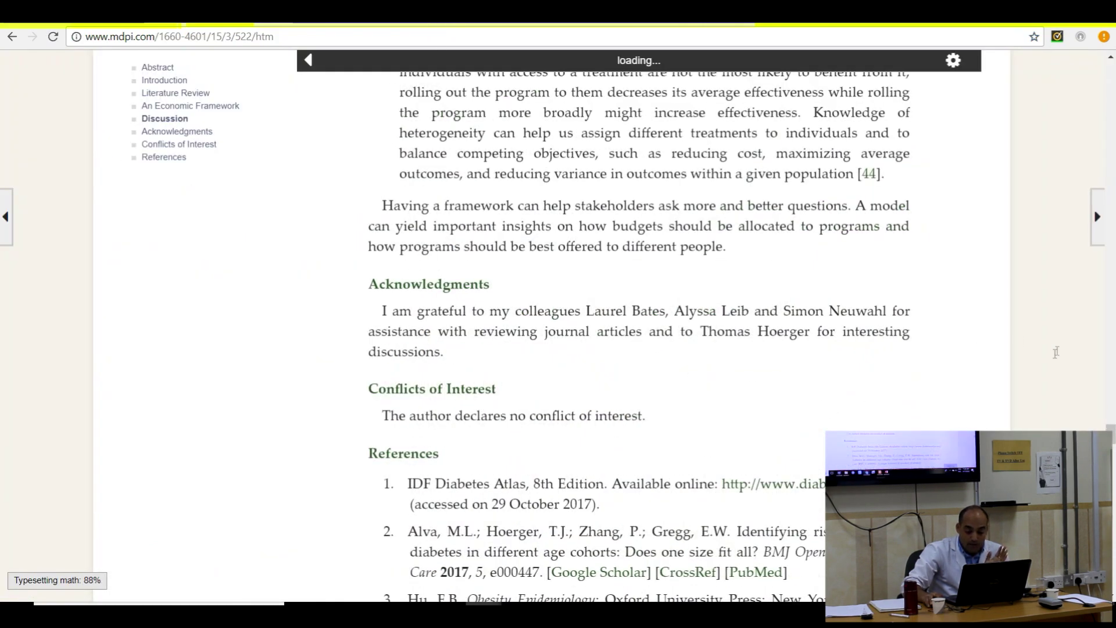
Open the review's PubMed record, then the Clipboard holding 7 saved references
{"action": "scroll", "coordinate": [1056, 352], "scroll_direction": "down", "scroll_amount": 3}
{"action": "scroll", "coordinate": [795, 509], "scroll_direction": "down", "scroll_amount": 5}
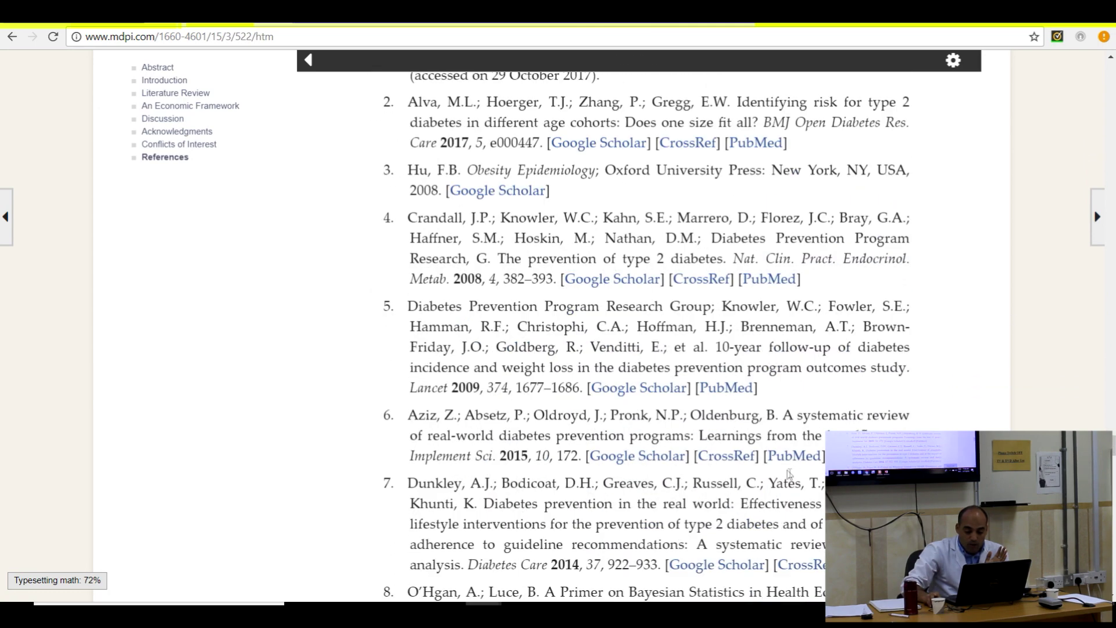
{"action": "scroll", "coordinate": [802, 461], "scroll_direction": "up", "scroll_amount": 5}
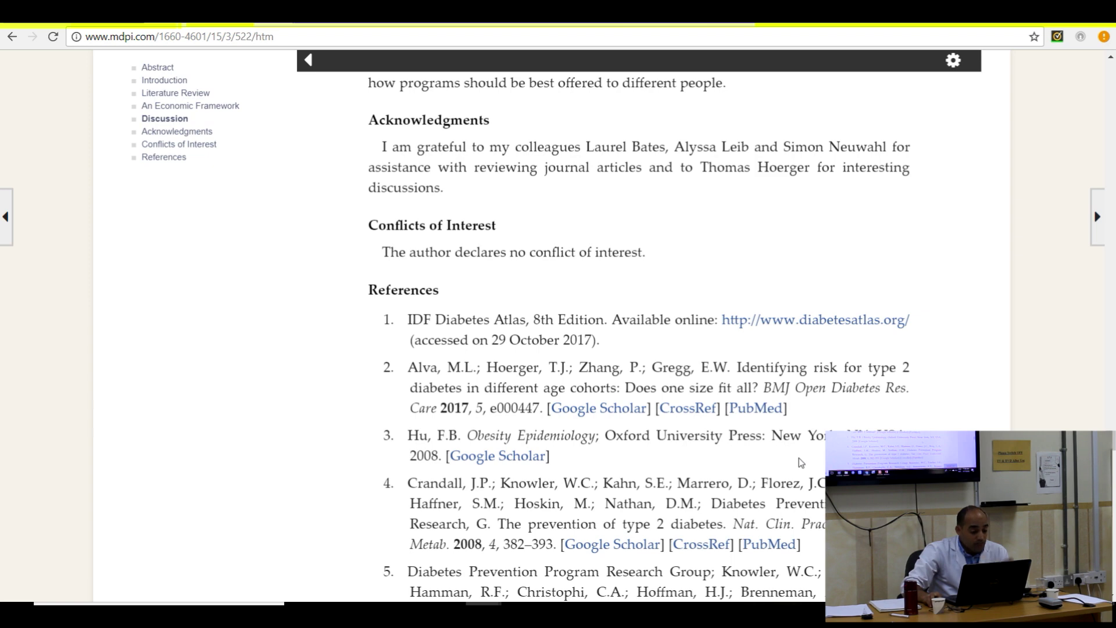
{"action": "left_click", "coordinate": [773, 414]}
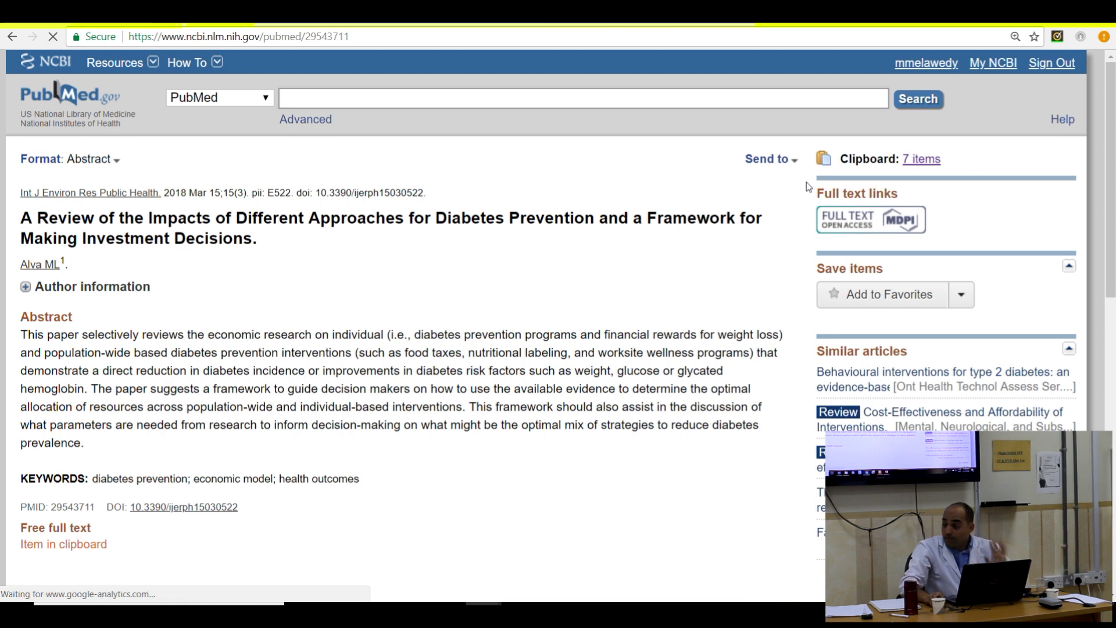
{"action": "left_click", "coordinate": [793, 159]}
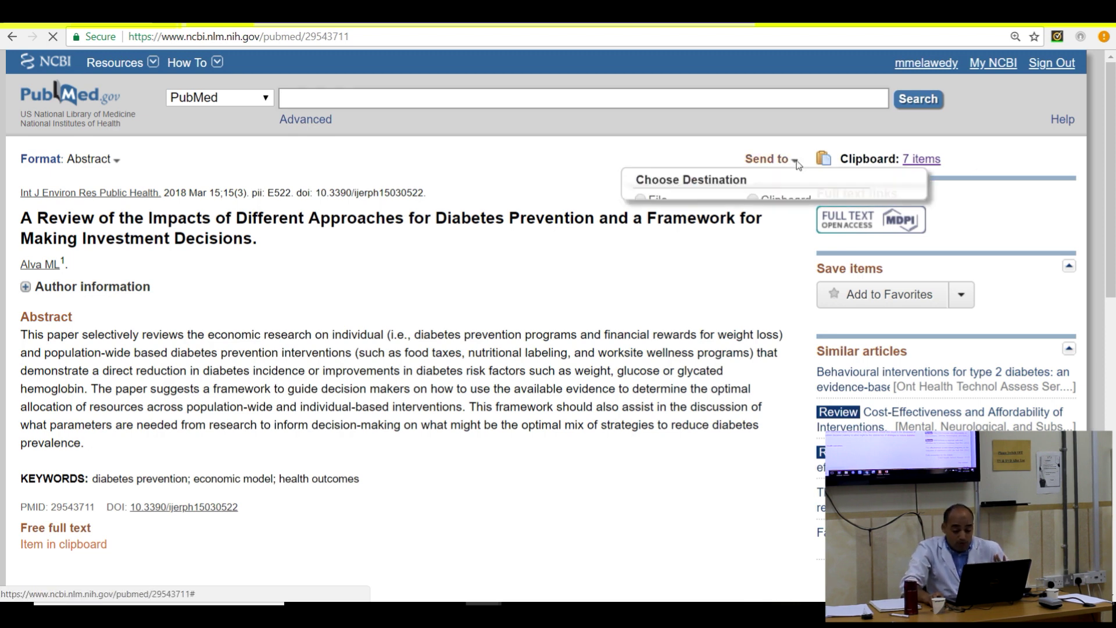
{"action": "left_click", "coordinate": [922, 160]}
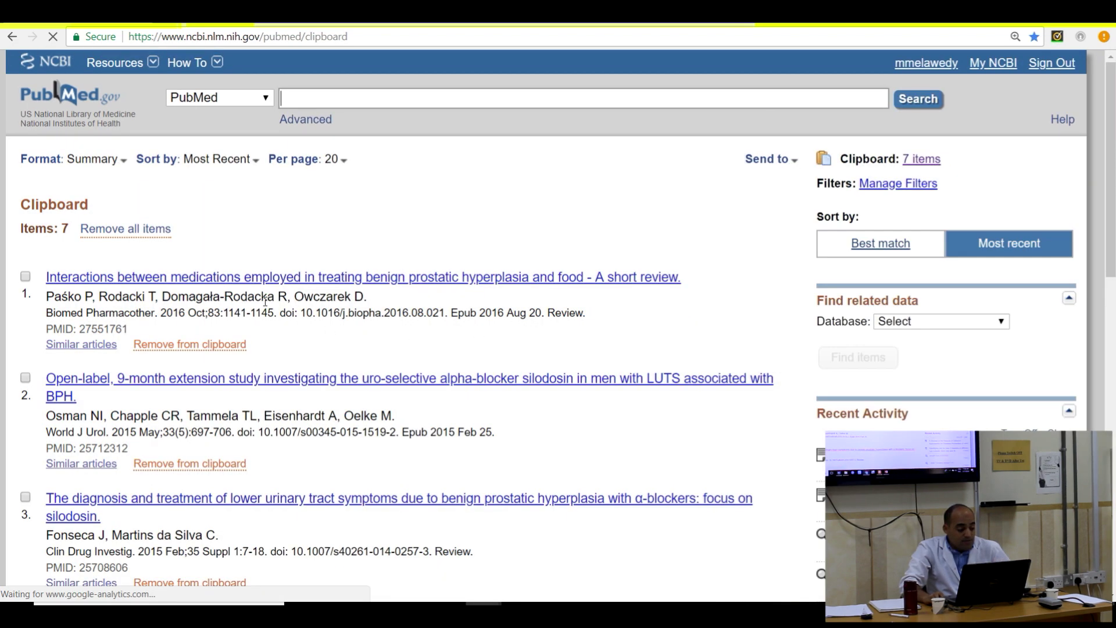
Send all 7 Clipboard items to My NCBI Collections
{"action": "scroll", "coordinate": [264, 302], "scroll_direction": "down", "scroll_amount": 3}
{"action": "scroll", "coordinate": [264, 301], "scroll_direction": "down", "scroll_amount": 3}
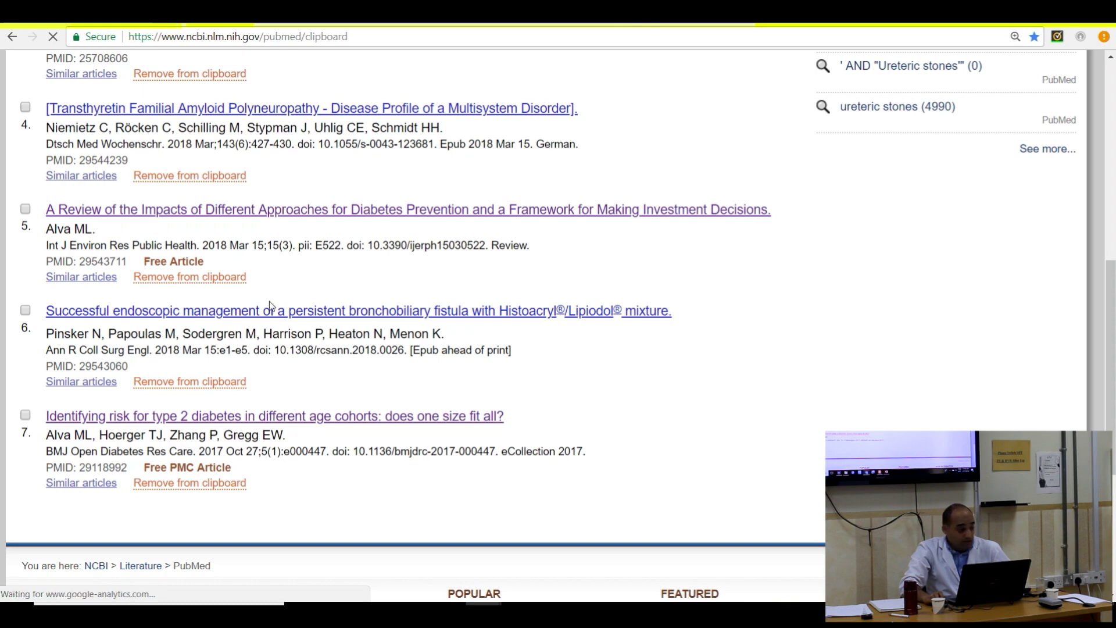
{"action": "scroll", "coordinate": [293, 320], "scroll_direction": "up", "scroll_amount": 9}
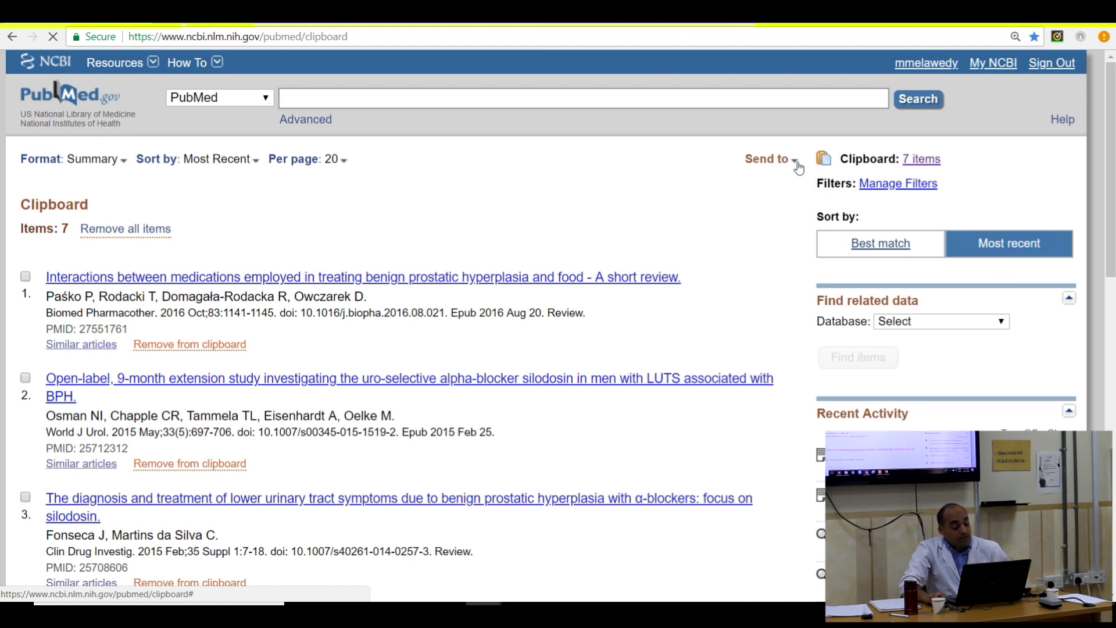
{"action": "left_click", "coordinate": [796, 162]}
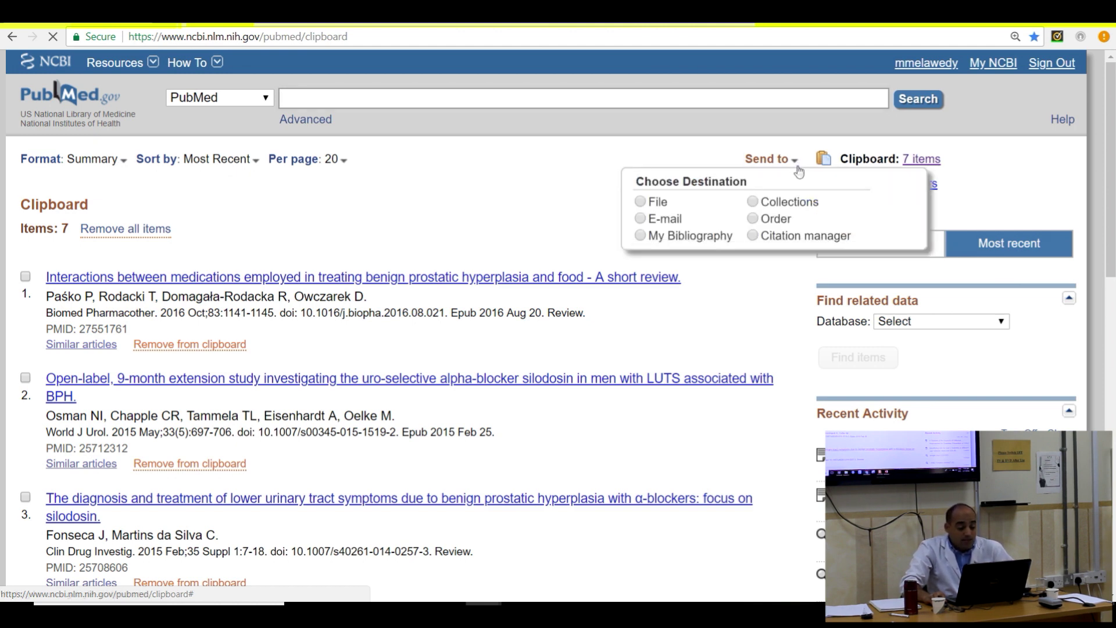
{"action": "left_click", "coordinate": [798, 202]}
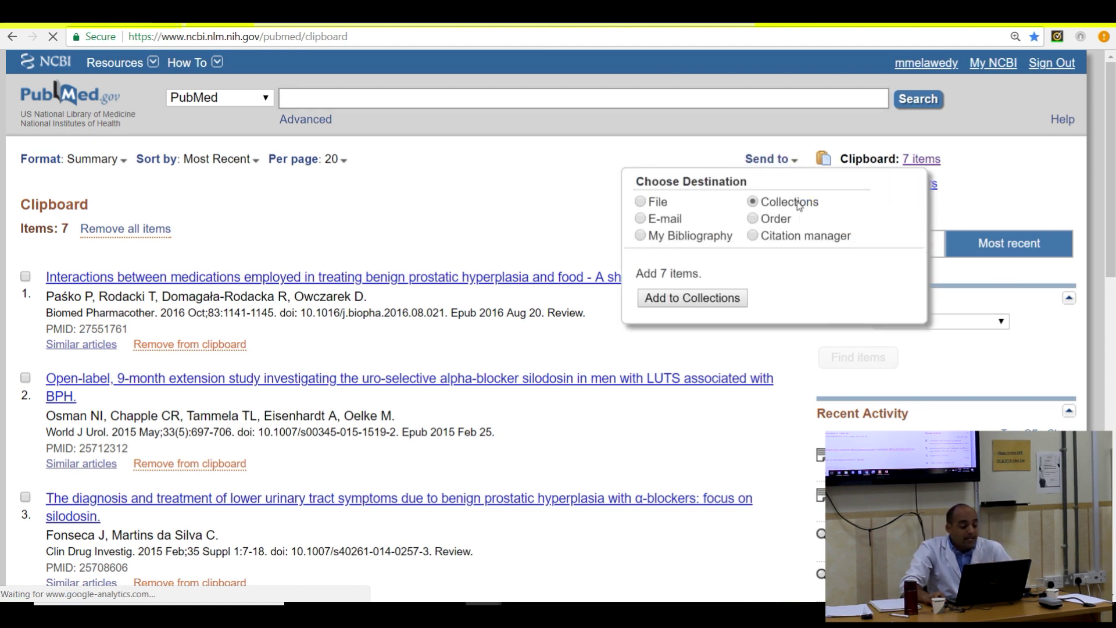
{"action": "left_click", "coordinate": [709, 300]}
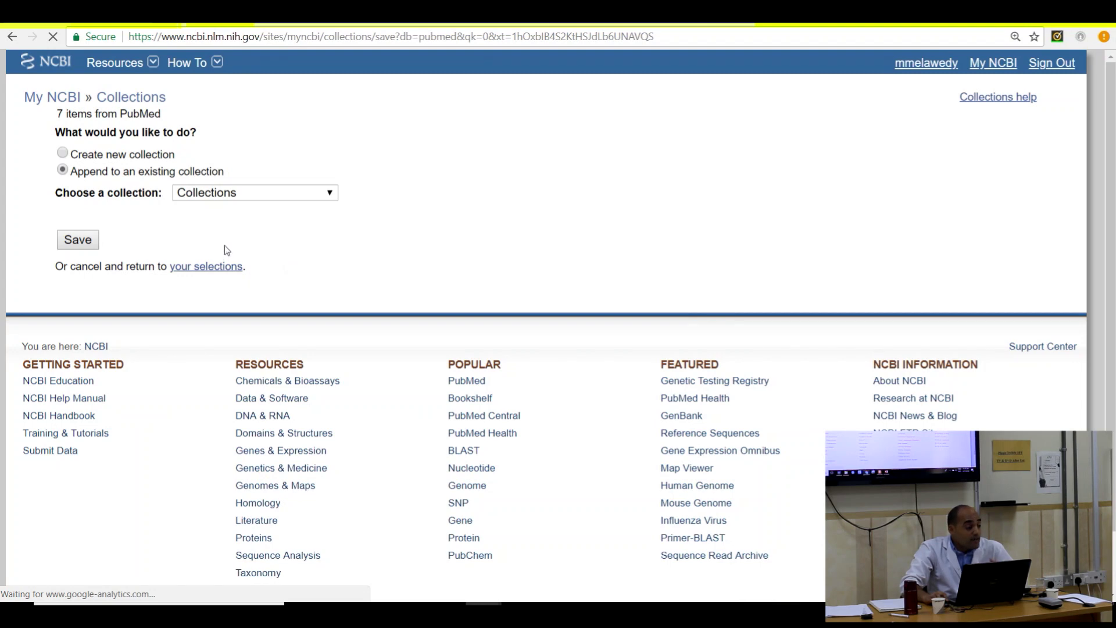
Save the 7 items as a new collection named 'BPH and hypotension'
{"action": "left_click", "coordinate": [103, 160]}
{"action": "left_click_drag", "start_coordinate": [305, 194], "coordinate": [209, 187]}
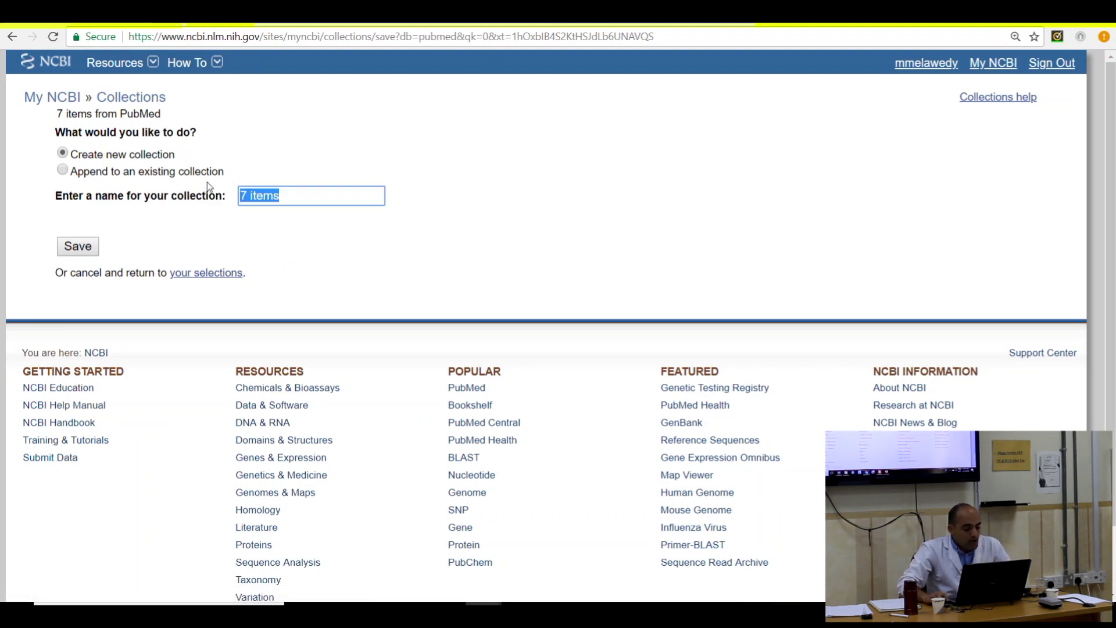
{"action": "type", "text": "BPH"}
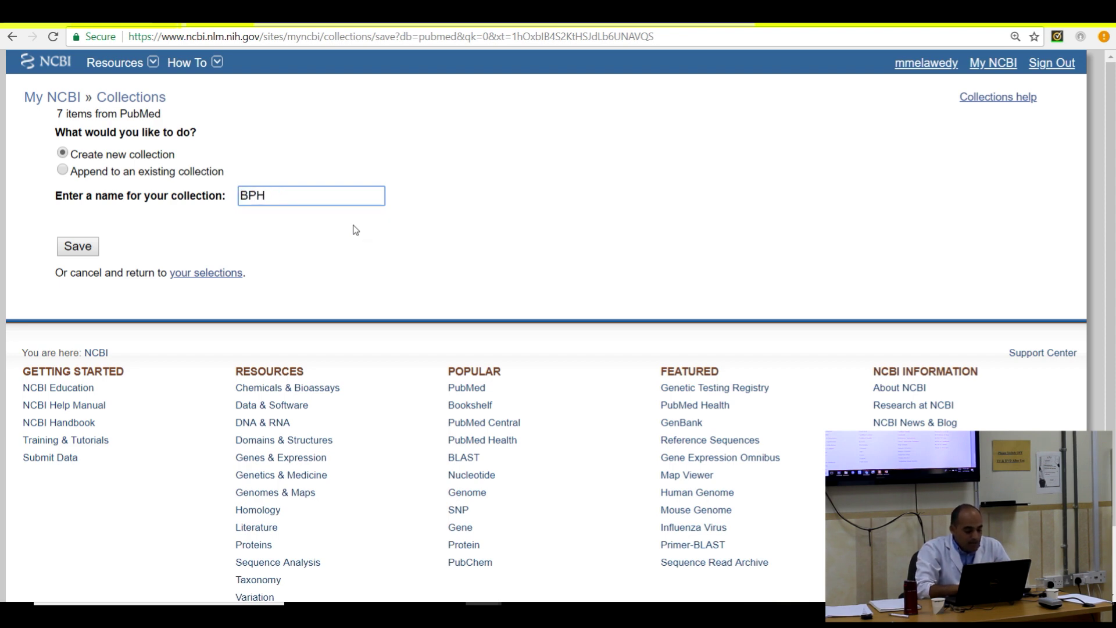
{"action": "type", "text": " and hyp"}
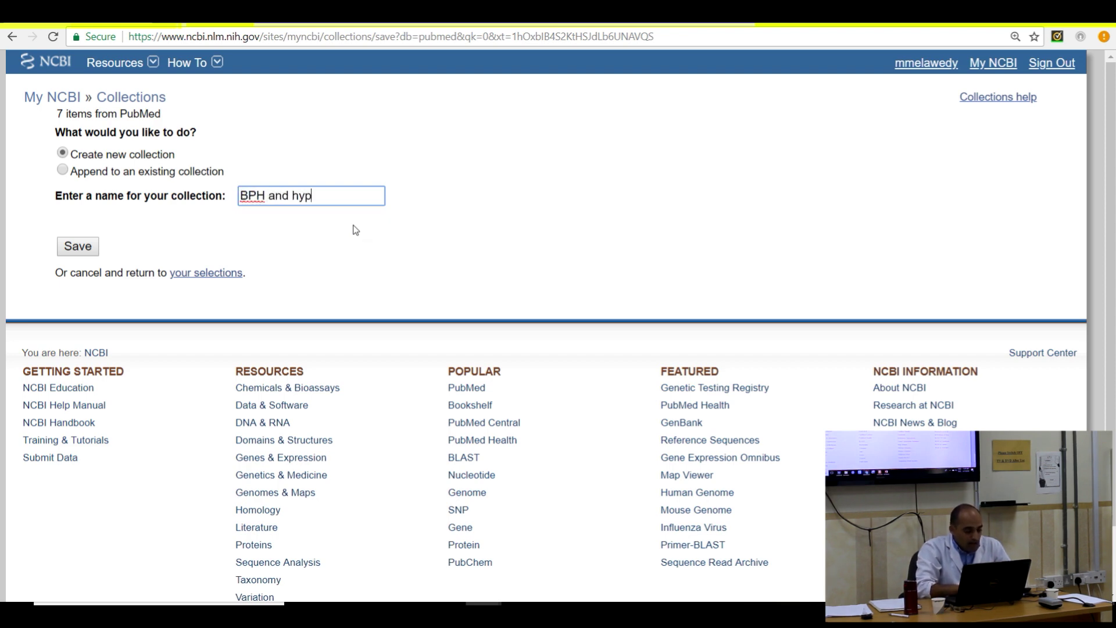
{"action": "type", "text": "otes"}
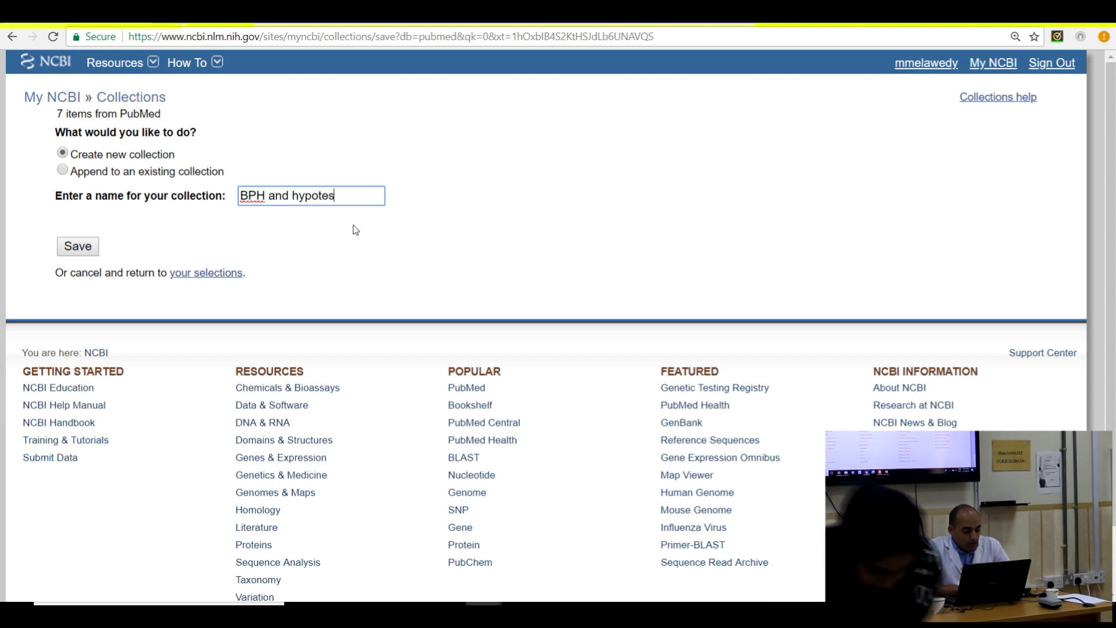
{"action": "key", "text": "BackSpace"}
{"action": "type", "text": "nsion"}
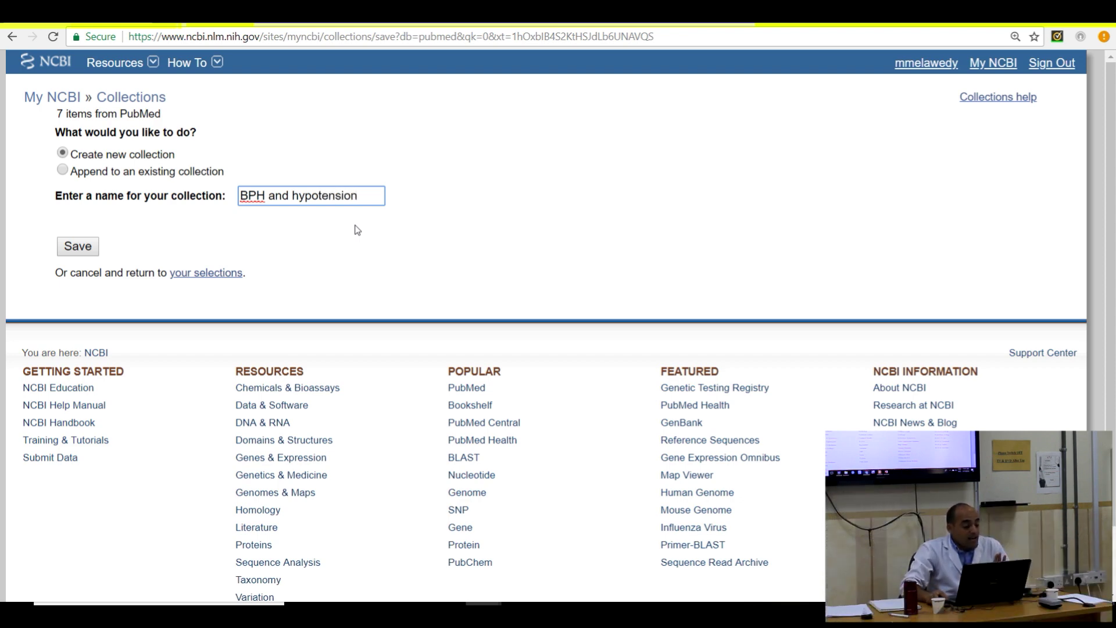
{"action": "left_click", "coordinate": [66, 251]}
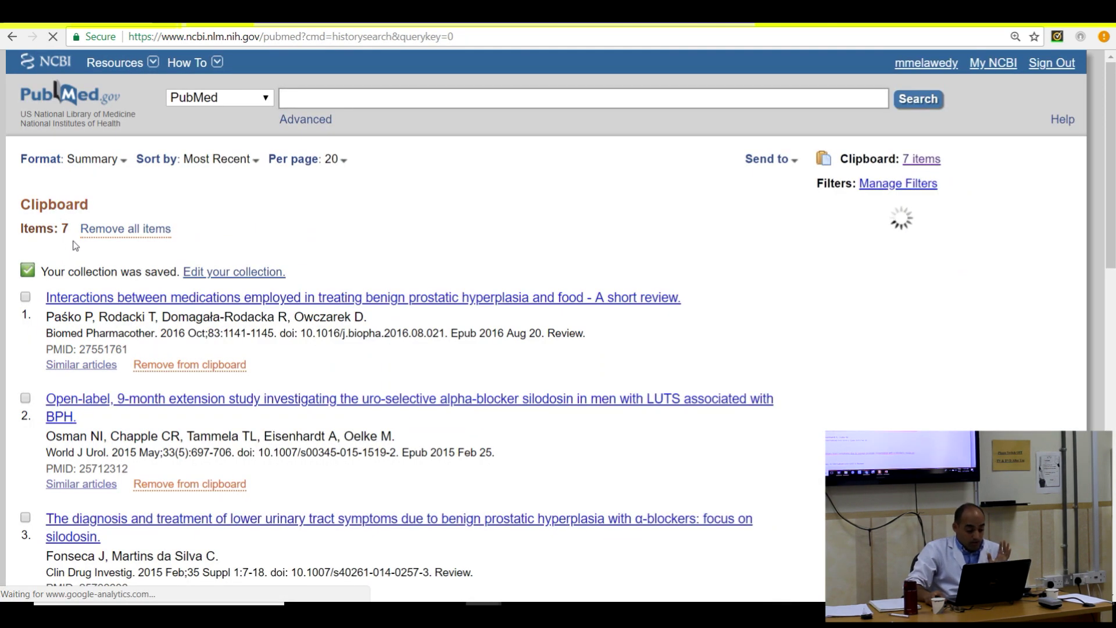
{"action": "left_click", "coordinate": [1010, 68]}
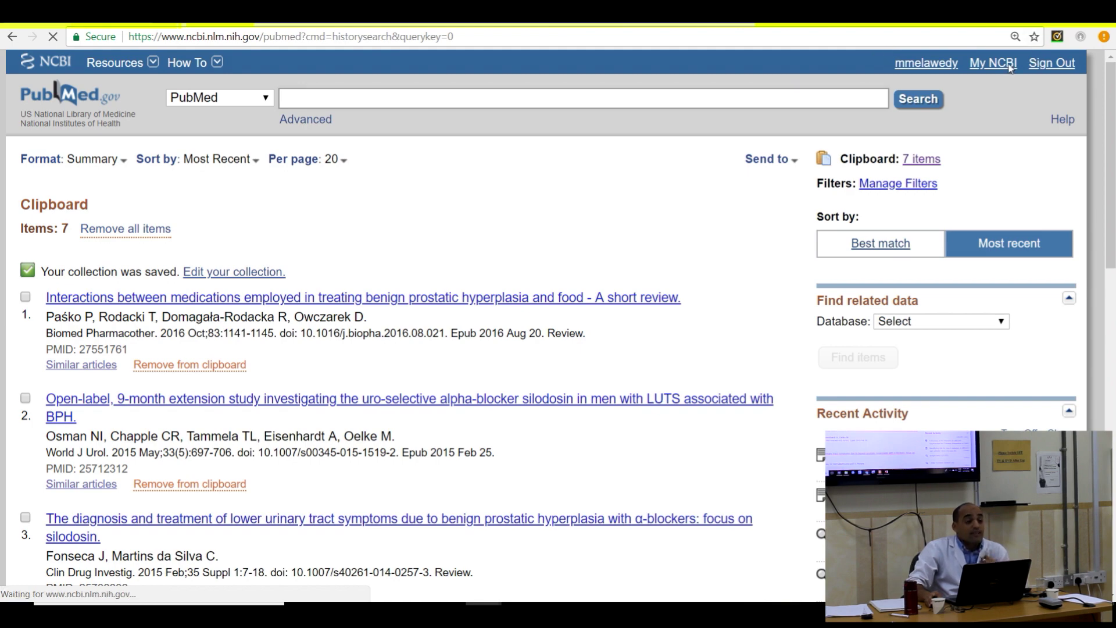
On the My NCBI page, open the 'BPH and hypotension' collection from the Collections panel
{"action": "scroll", "coordinate": [846, 285], "scroll_direction": "down", "scroll_amount": 4}
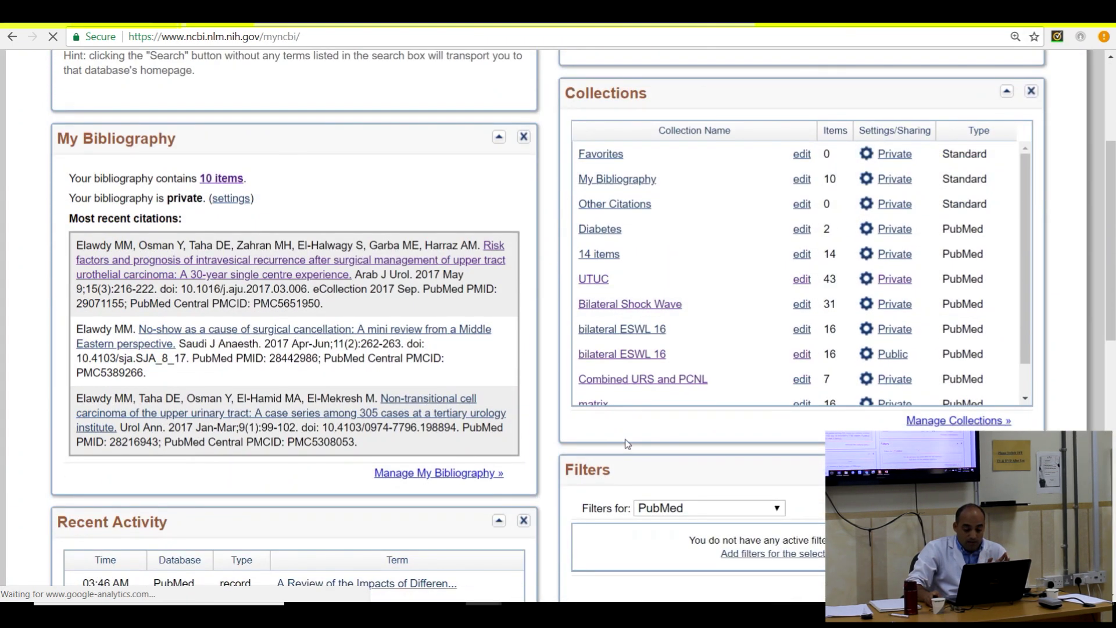
{"action": "scroll", "coordinate": [712, 334], "scroll_direction": "down", "scroll_amount": 3}
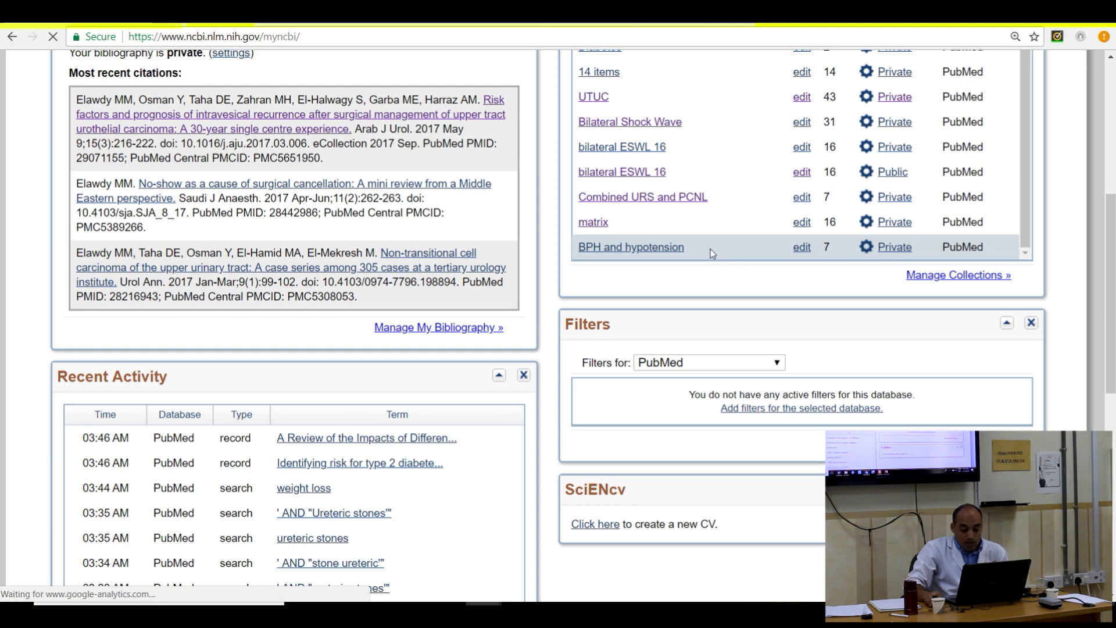
{"action": "left_click", "coordinate": [655, 254]}
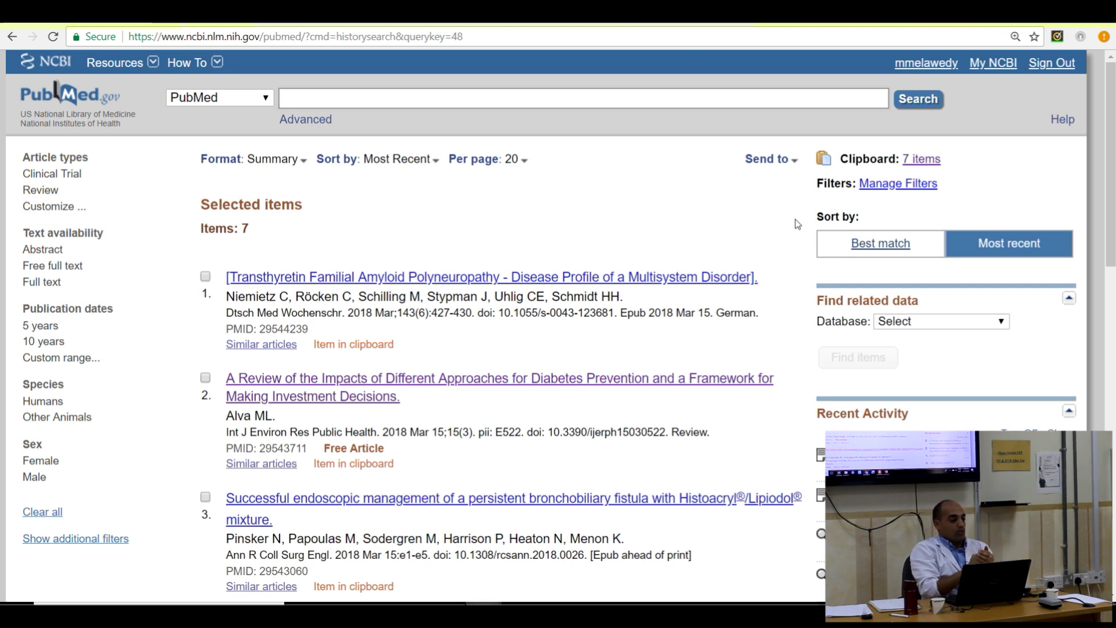
Choose to e-mail the 7 items and fill in the user's saved e-mail address as recipient
{"action": "left_click", "coordinate": [779, 159]}
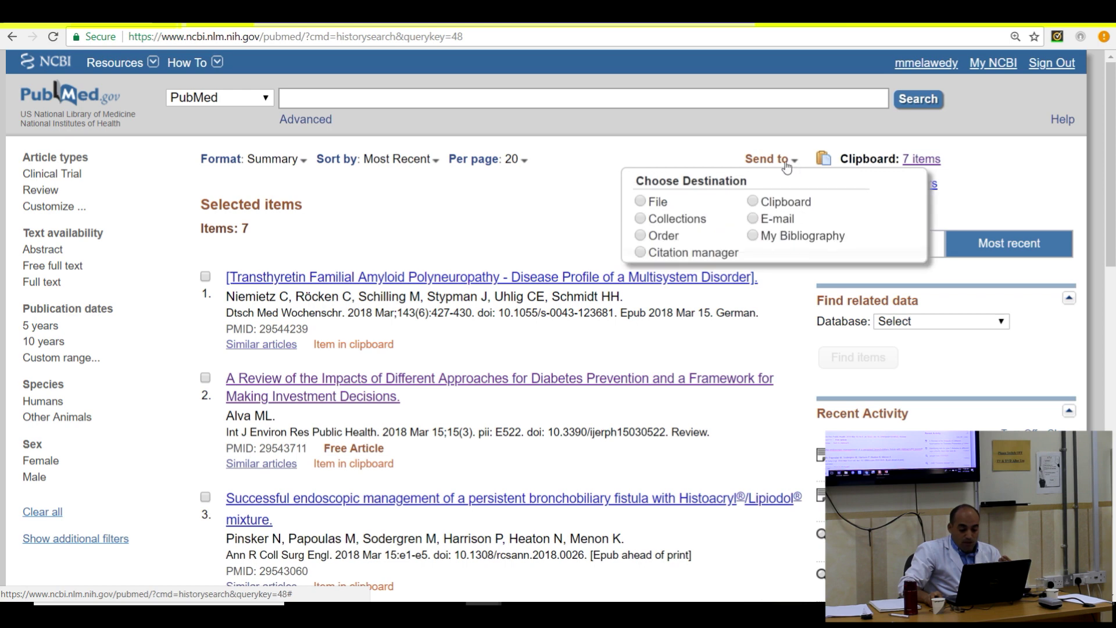
{"action": "left_click", "coordinate": [756, 221]}
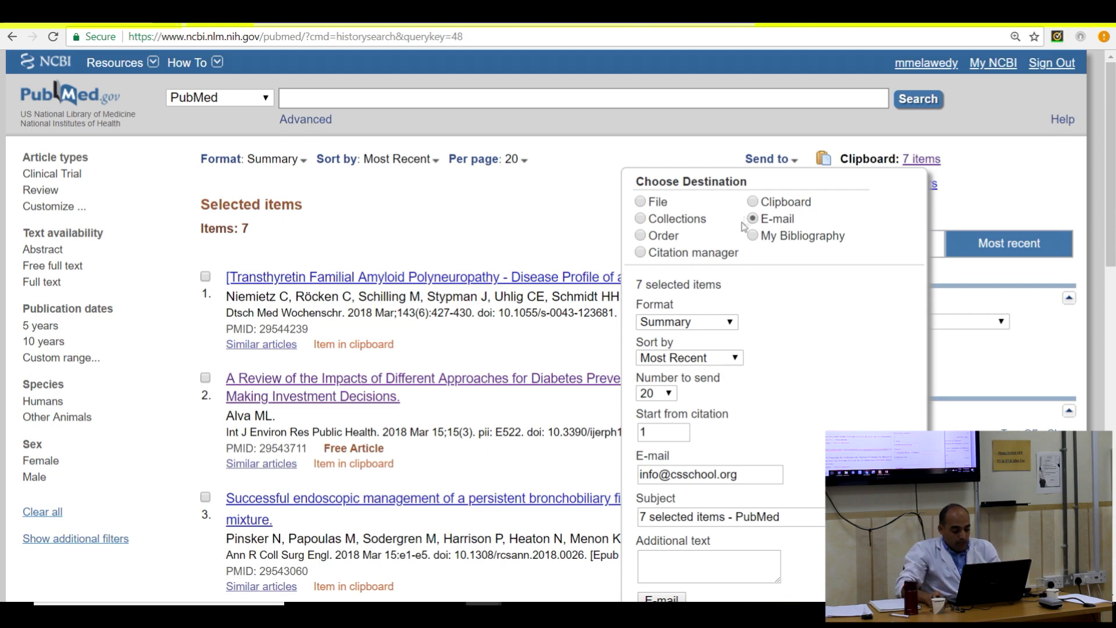
{"action": "scroll", "coordinate": [714, 285], "scroll_direction": "down", "scroll_amount": 2}
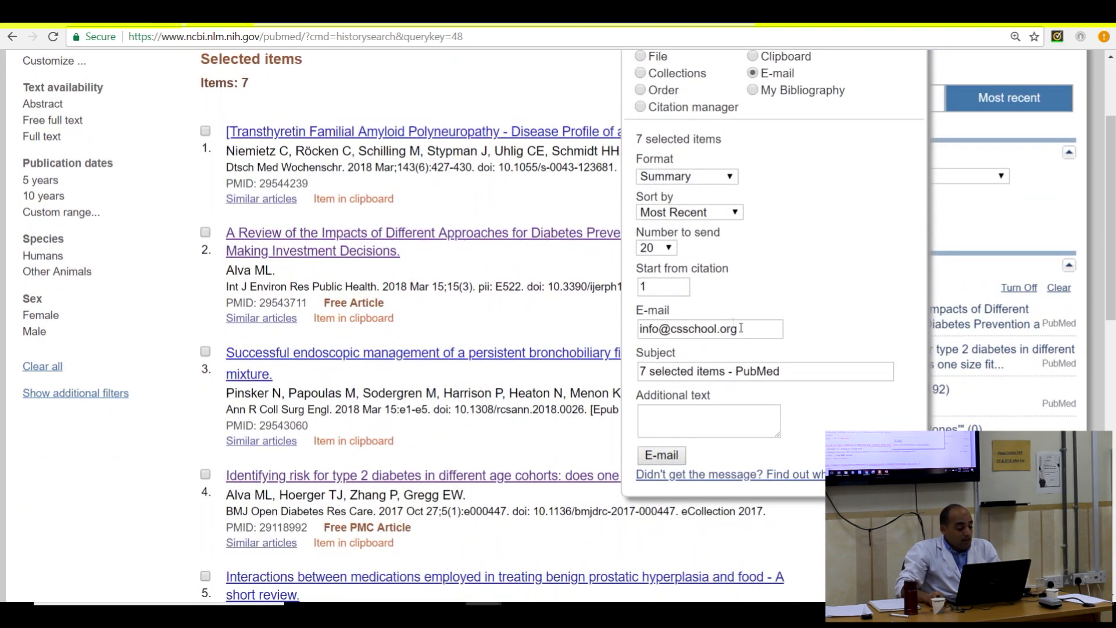
{"action": "left_click_drag", "start_coordinate": [742, 328], "coordinate": [563, 329]}
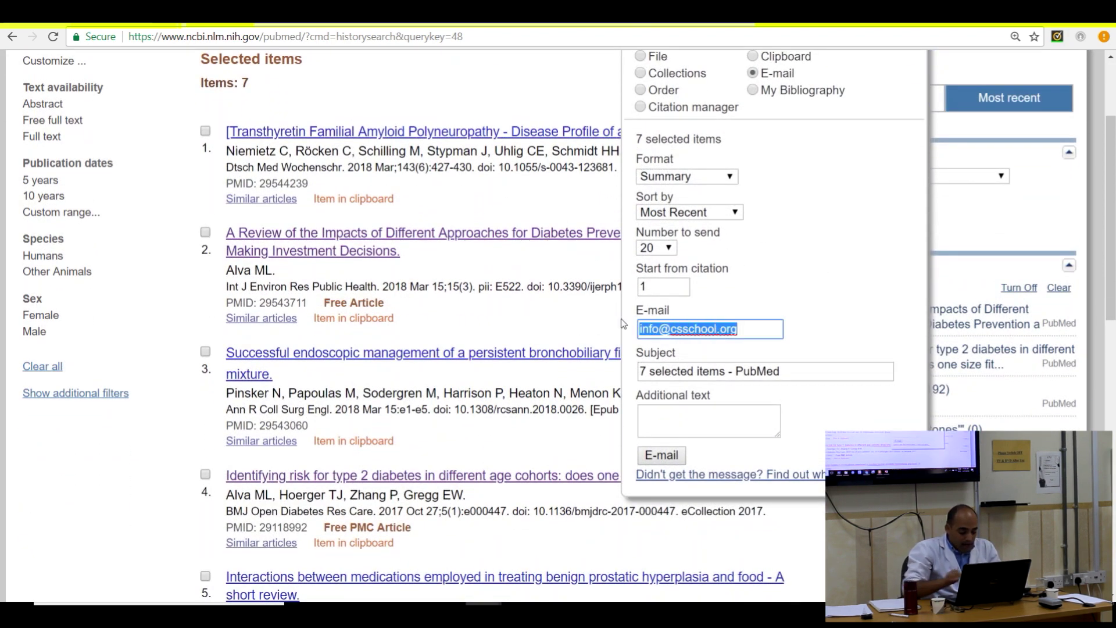
{"action": "type", "text": "mm"}
{"action": "key", "text": "Down"}
{"action": "key", "text": "Return"}
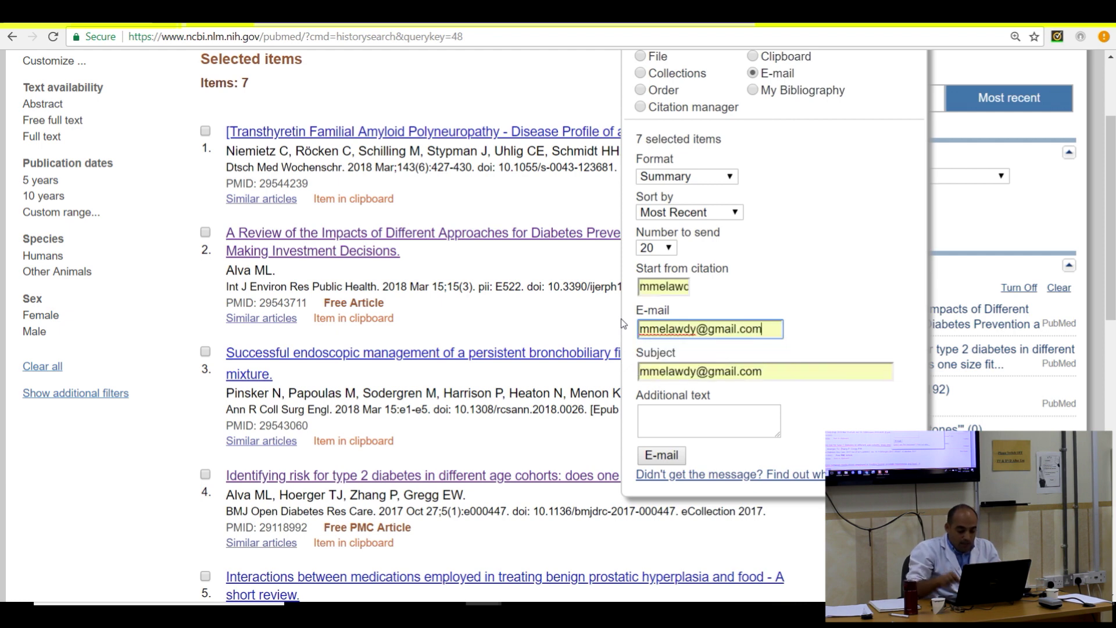
Add the note 'BPH and hypotension' and send the e-mail
{"action": "left_click", "coordinate": [704, 428]}
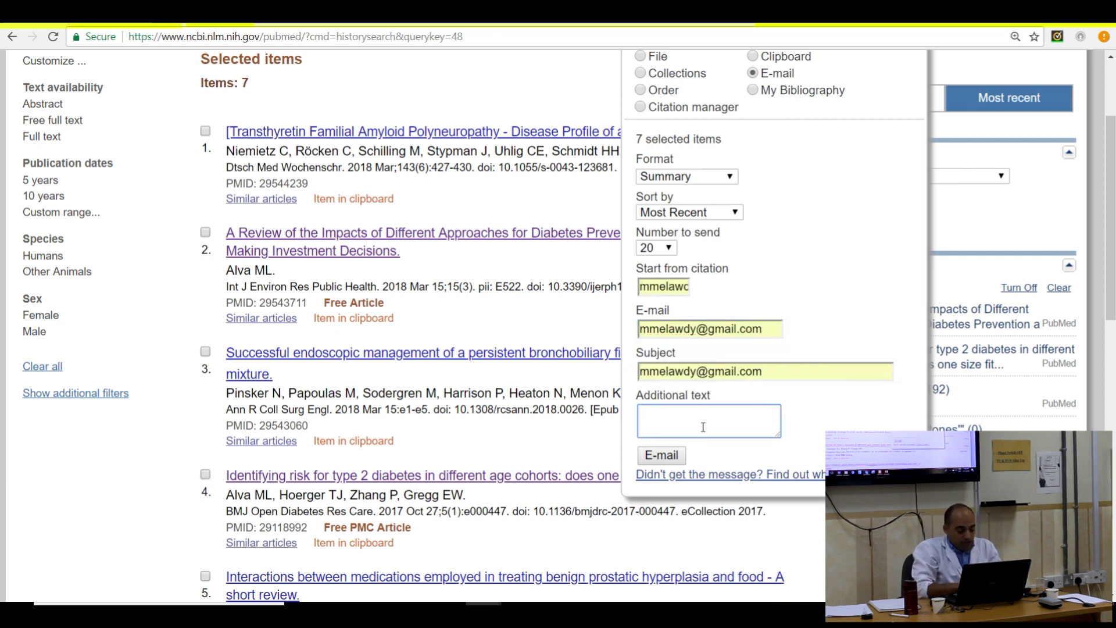
{"action": "type", "text": "BPH"}
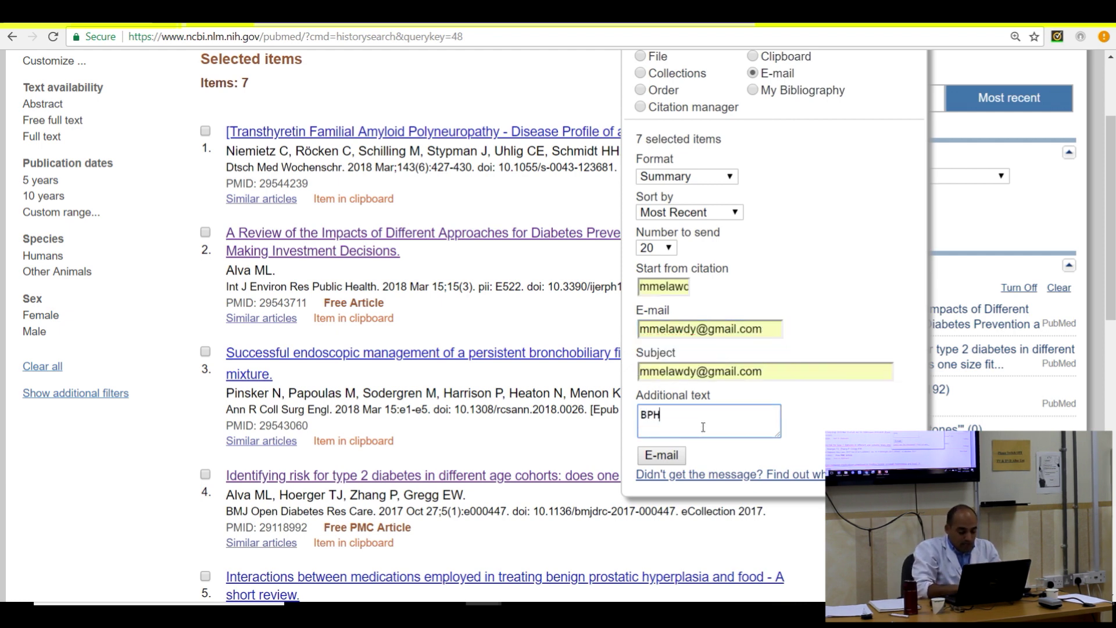
{"action": "type", "text": " and hypotension"}
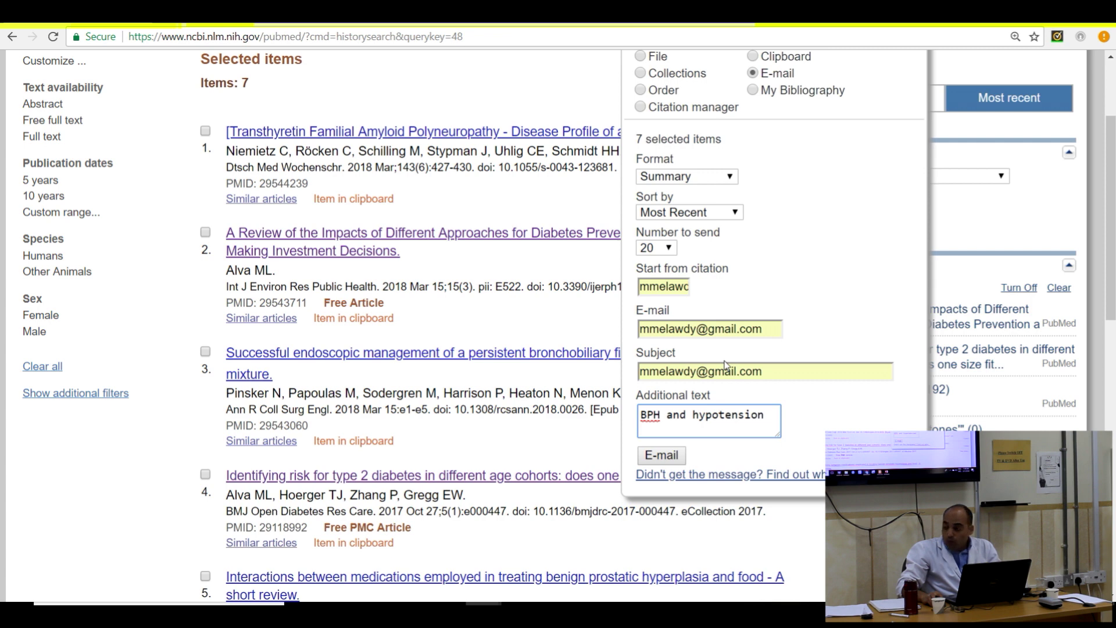
{"action": "left_click", "coordinate": [662, 464]}
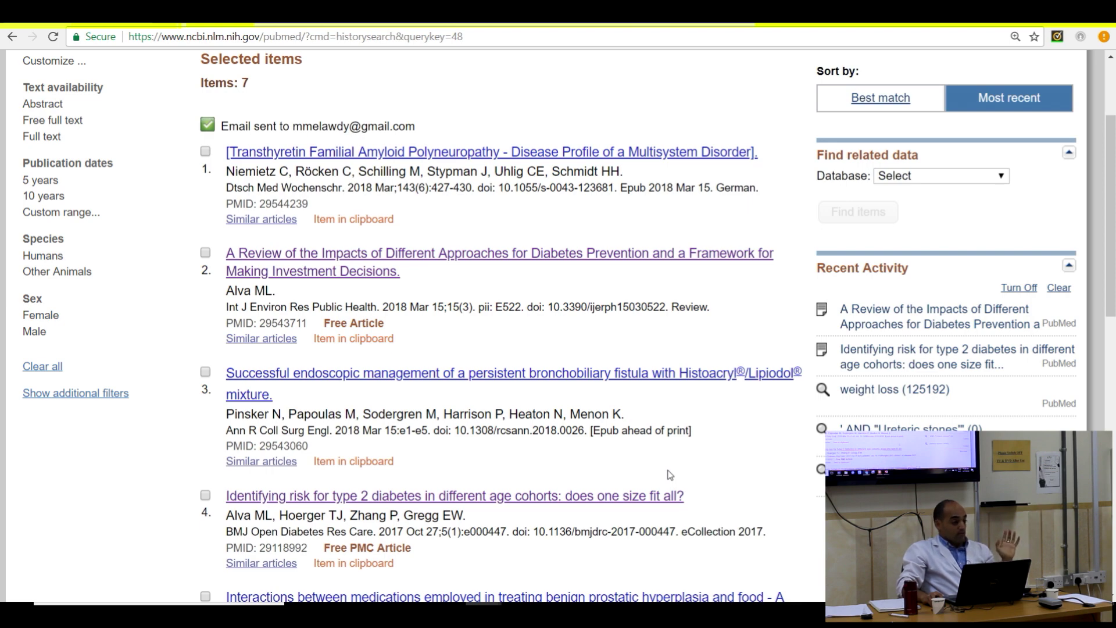
{"action": "scroll", "coordinate": [794, 110], "scroll_direction": "up", "scroll_amount": 3}
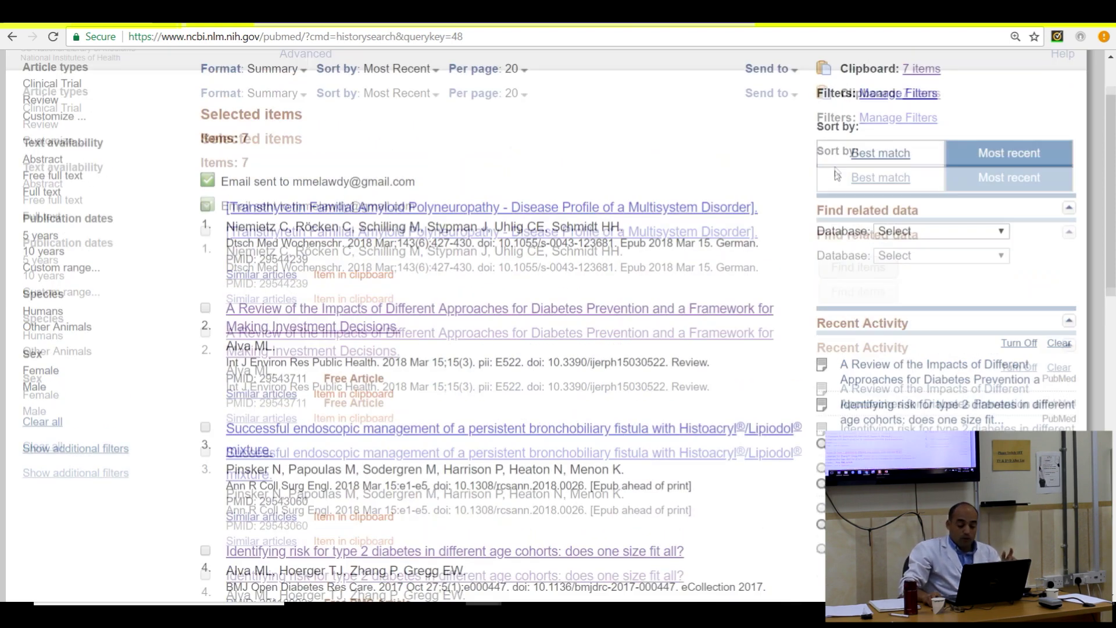
Select the transthyretin amyloid polyneuropathy article and save it to My Bibliography
{"action": "left_click", "coordinate": [793, 161]}
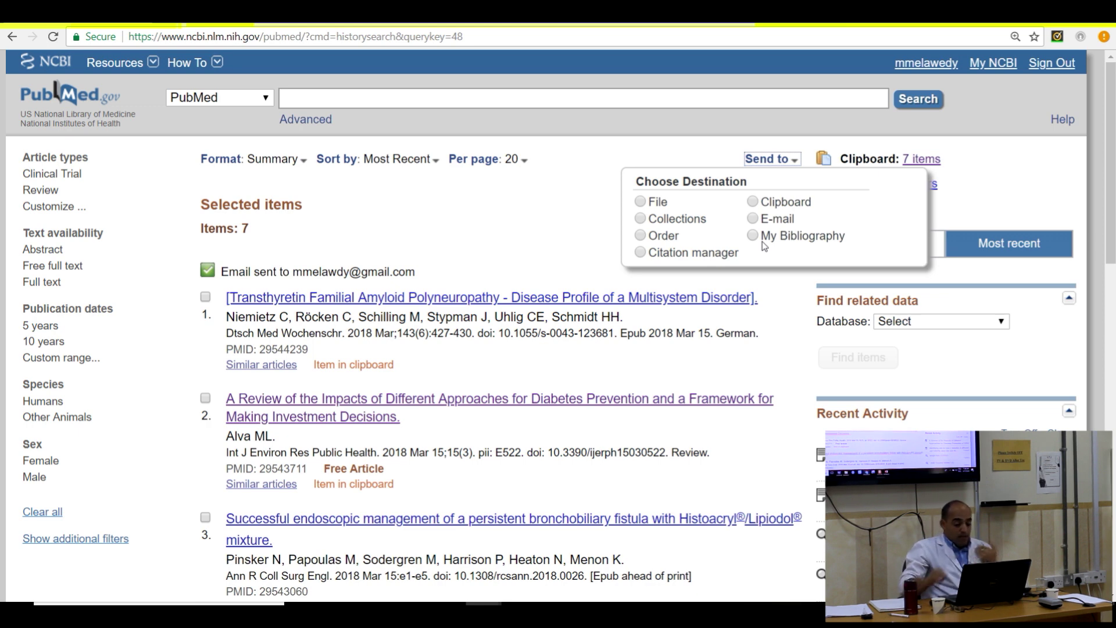
{"action": "left_click", "coordinate": [206, 298]}
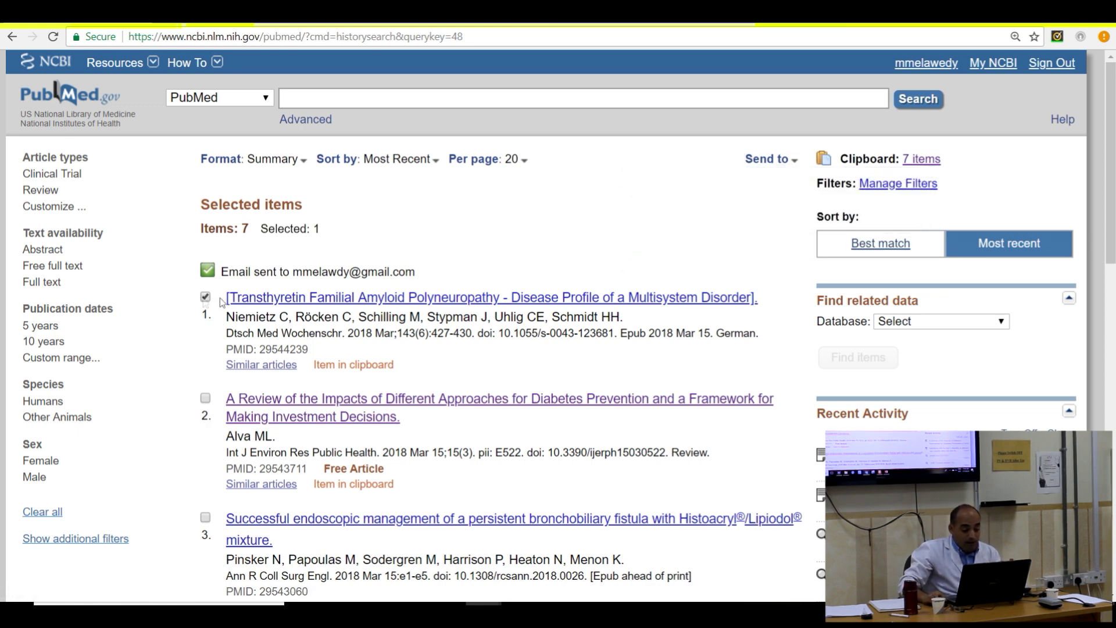
{"action": "left_click", "coordinate": [796, 162]}
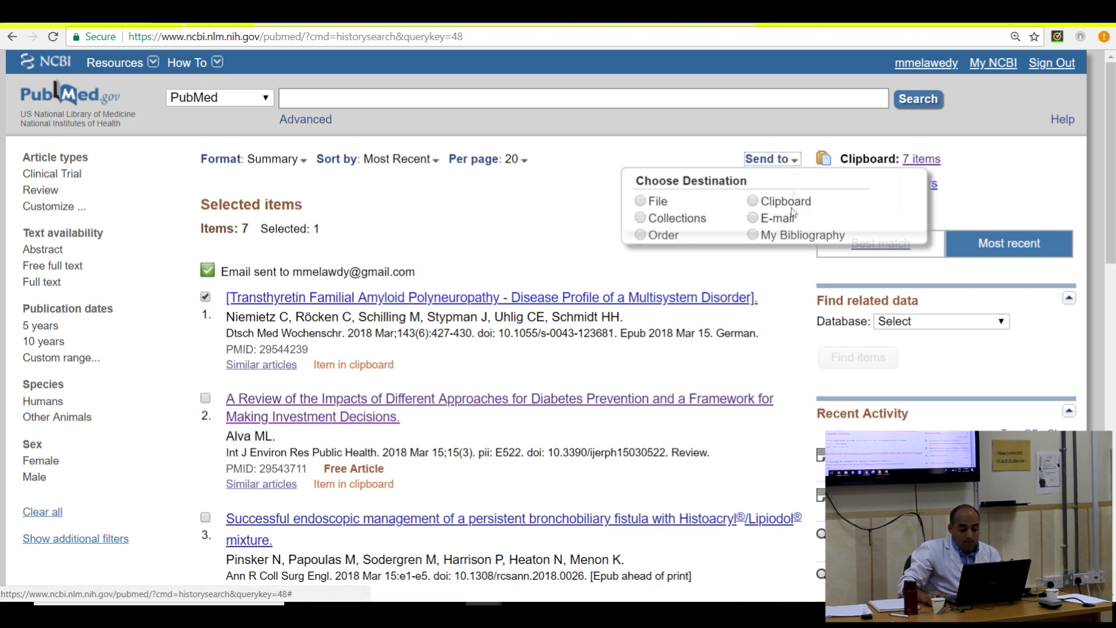
{"action": "left_click", "coordinate": [753, 235]}
{"action": "left_click", "coordinate": [730, 289]}
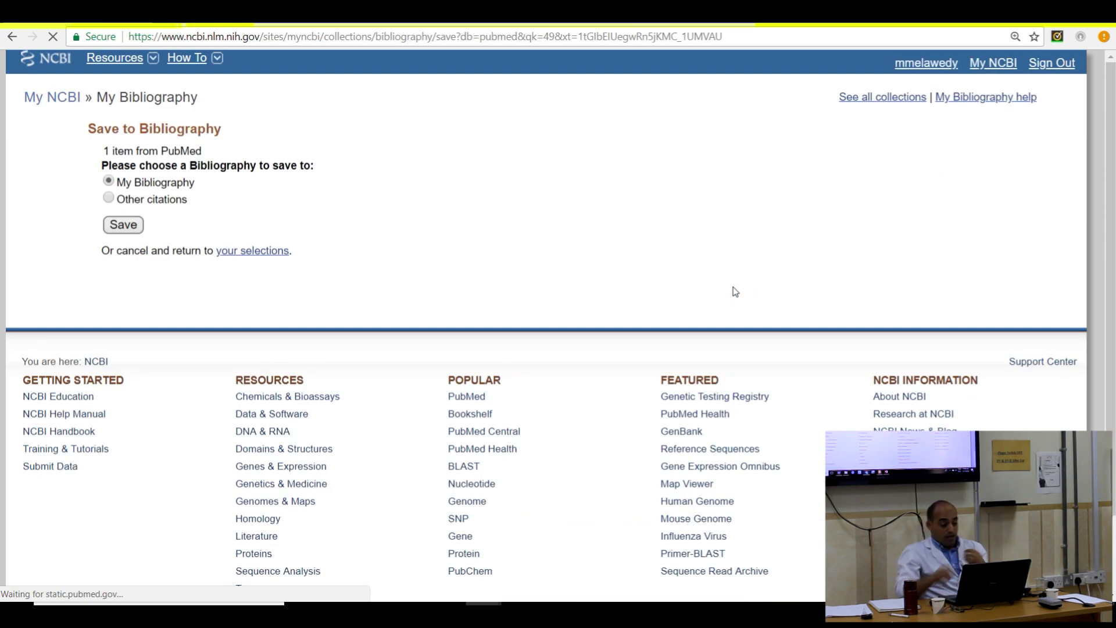
{"action": "left_click", "coordinate": [123, 226]}
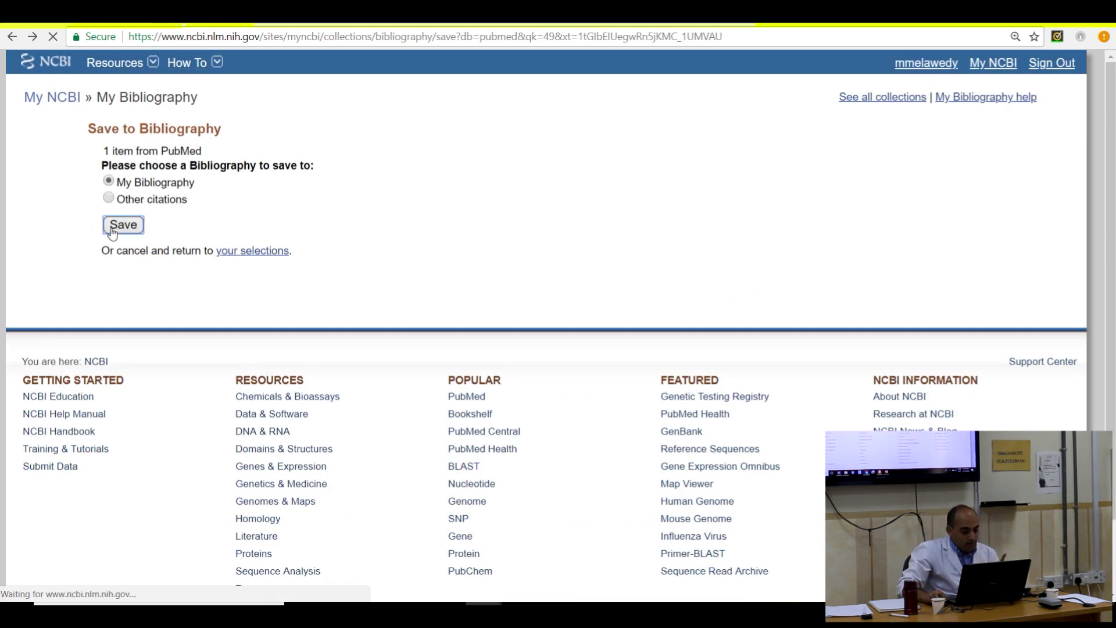
Review My Bibliography's 11 items and return to the transthyretin paper's abstract
{"action": "scroll", "coordinate": [200, 488], "scroll_direction": "down", "scroll_amount": 1}
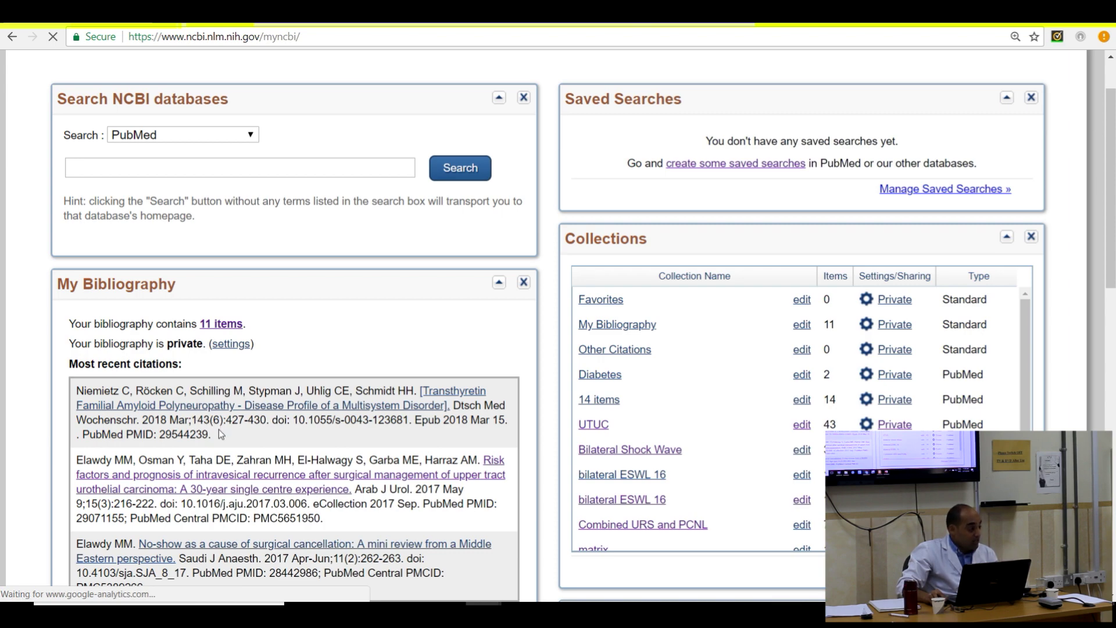
{"action": "scroll", "coordinate": [543, 356], "scroll_direction": "up", "scroll_amount": 2}
{"action": "scroll", "coordinate": [465, 402], "scroll_direction": "down", "scroll_amount": 2}
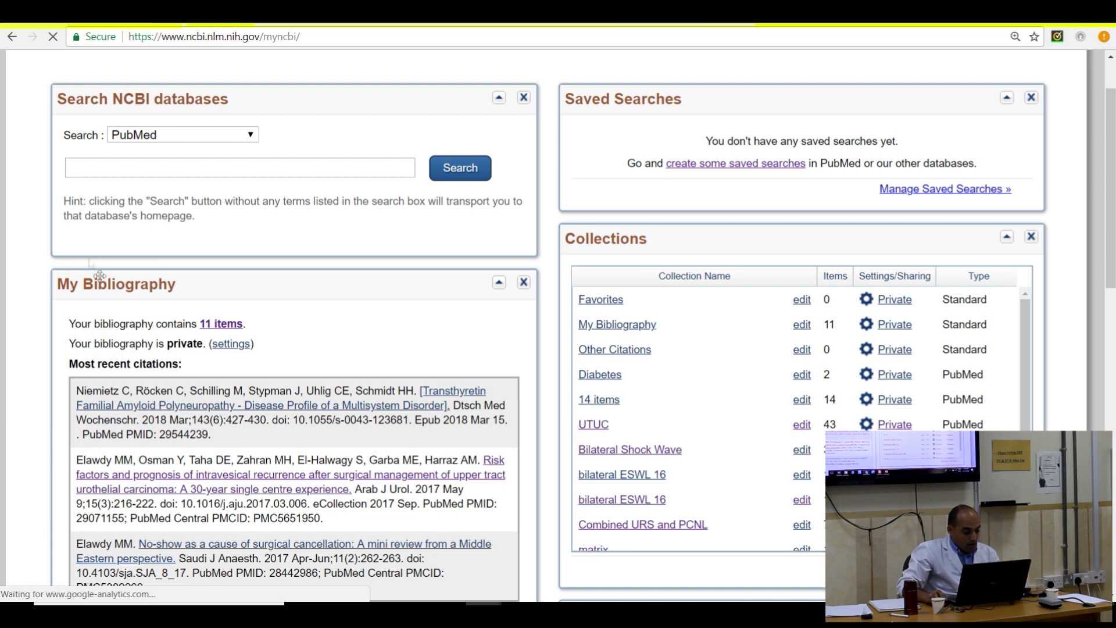
{"action": "scroll", "coordinate": [59, 192], "scroll_direction": "up", "scroll_amount": 1}
{"action": "left_click", "coordinate": [13, 36]}
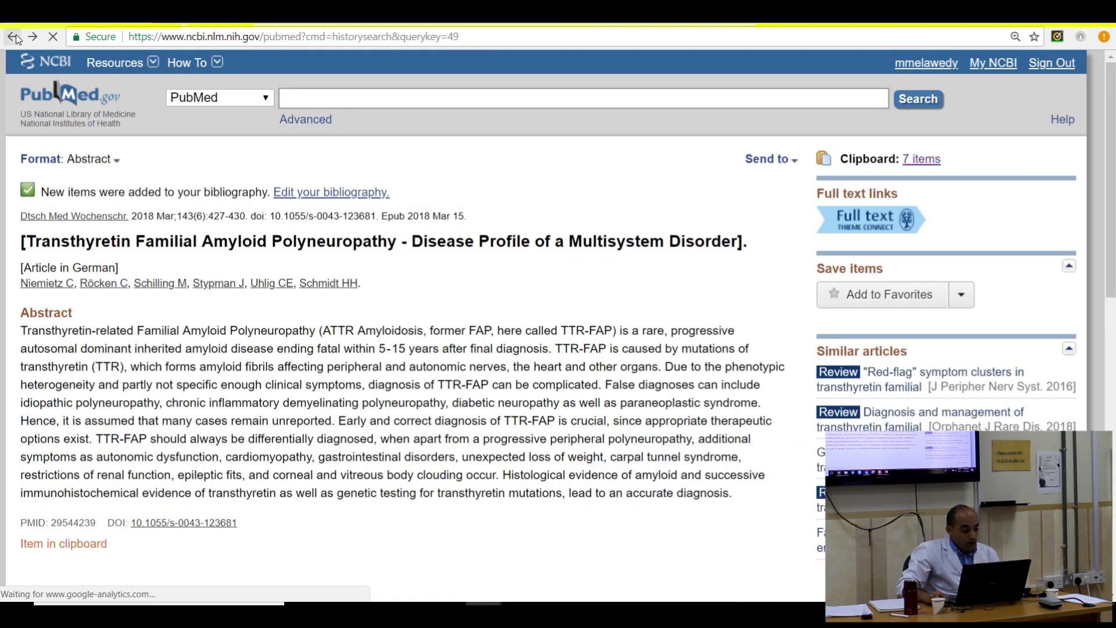
Send the 7 Clipboard items to Citation manager and create the file citations (35).nbib
{"action": "left_click", "coordinate": [917, 161]}
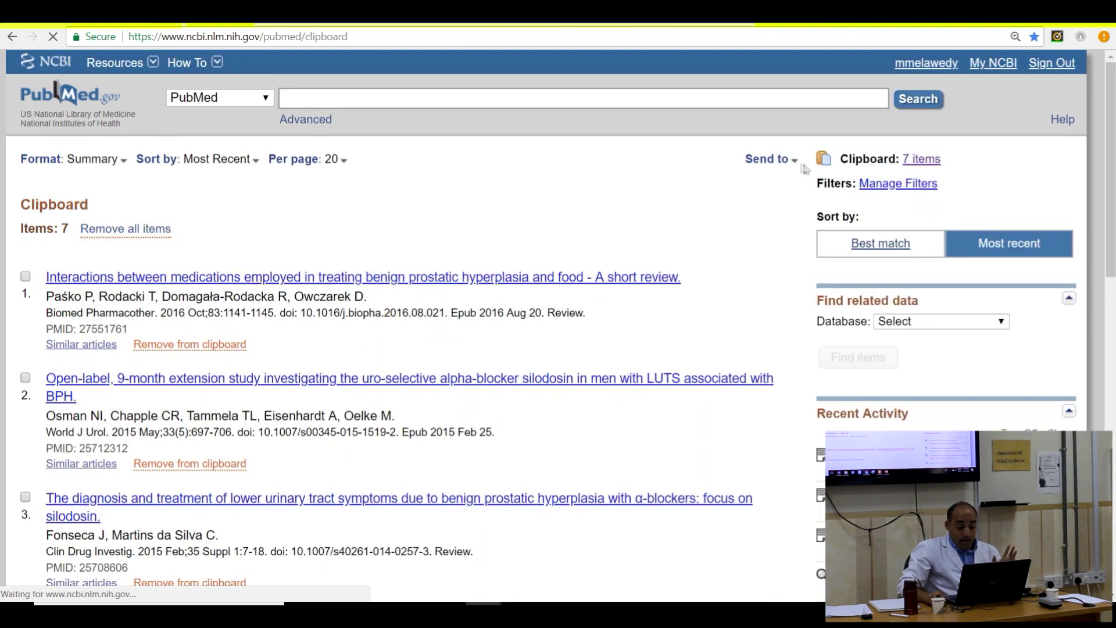
{"action": "left_click", "coordinate": [793, 159]}
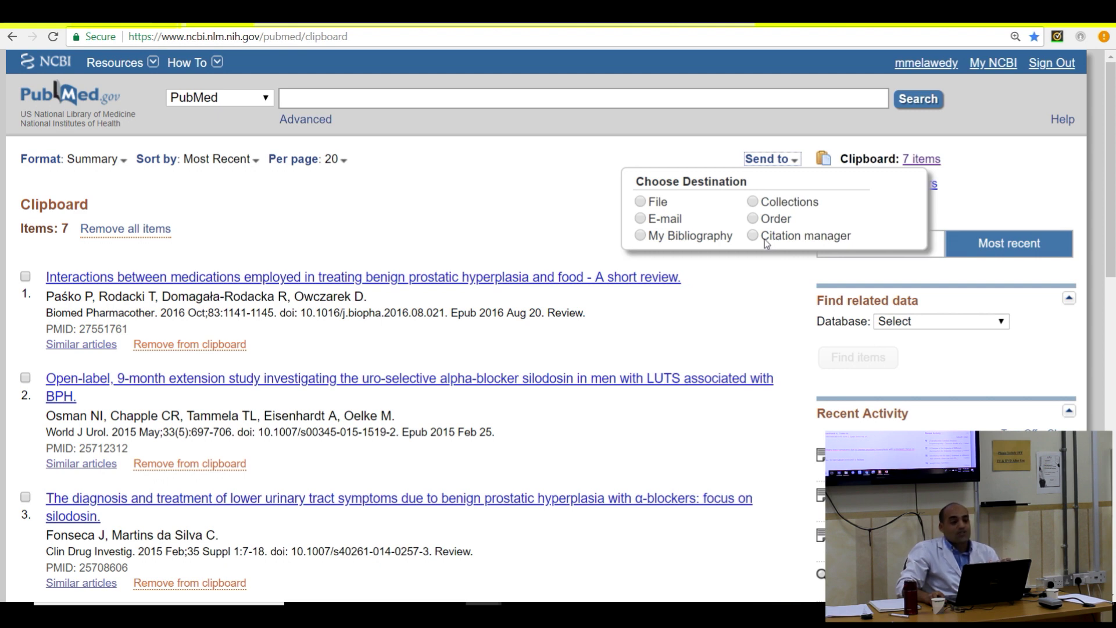
{"action": "left_click", "coordinate": [765, 241]}
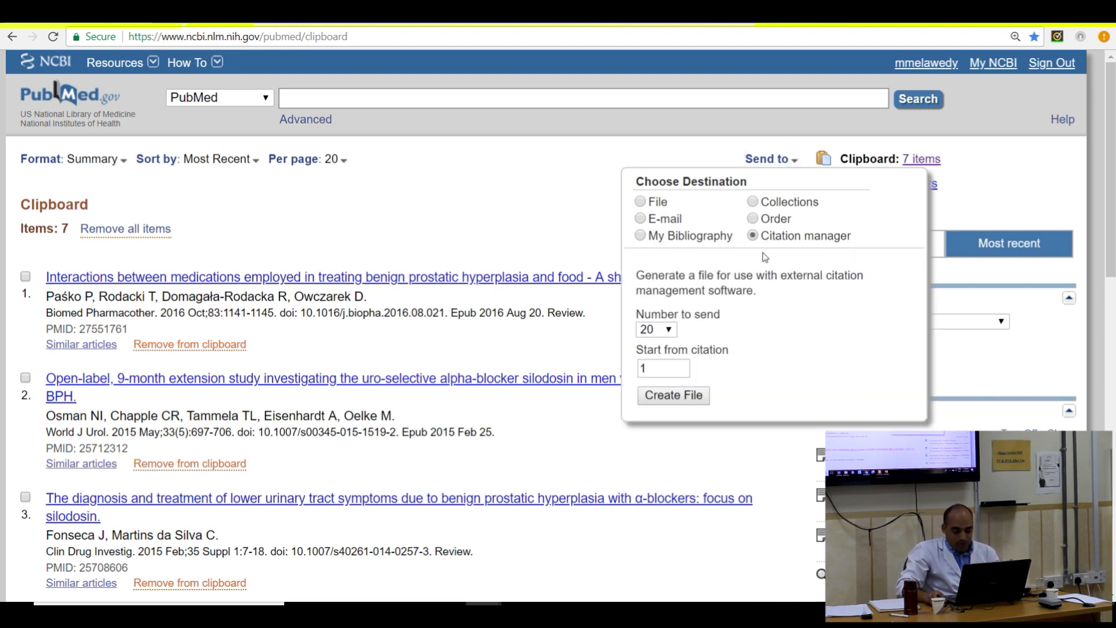
{"action": "left_click", "coordinate": [675, 395]}
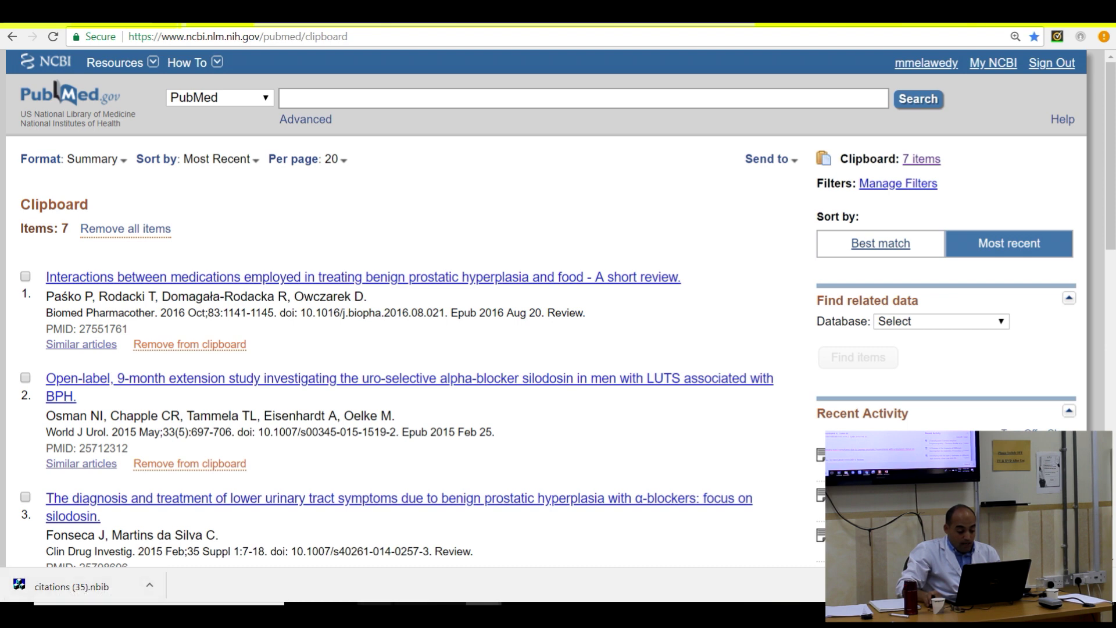
{"action": "mouse_move", "coordinate": [482, 610]}
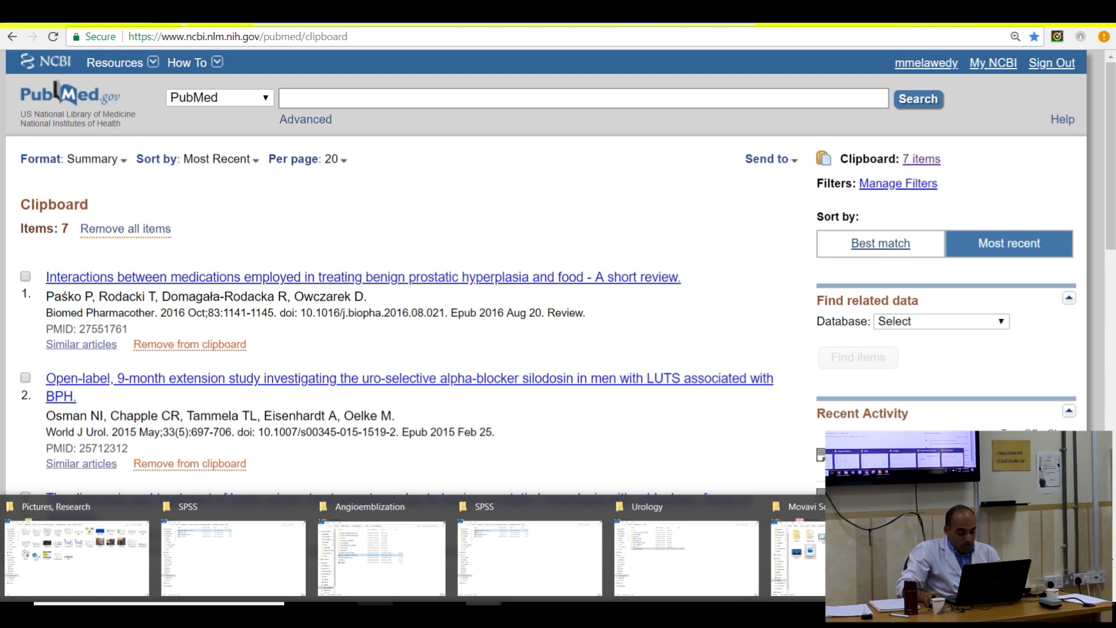
Open the EndoNote folder in Sohar Workshop 2018, then return to the PubMed Clipboard page
{"action": "key", "text": "alt+Tab"}
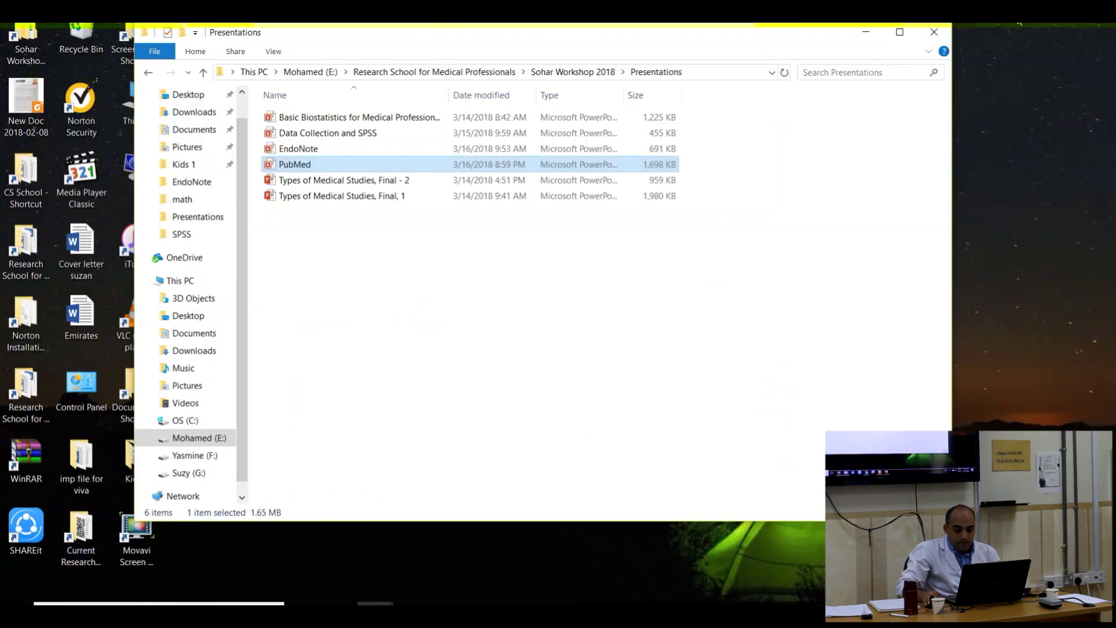
{"action": "key", "text": "BackSpace"}
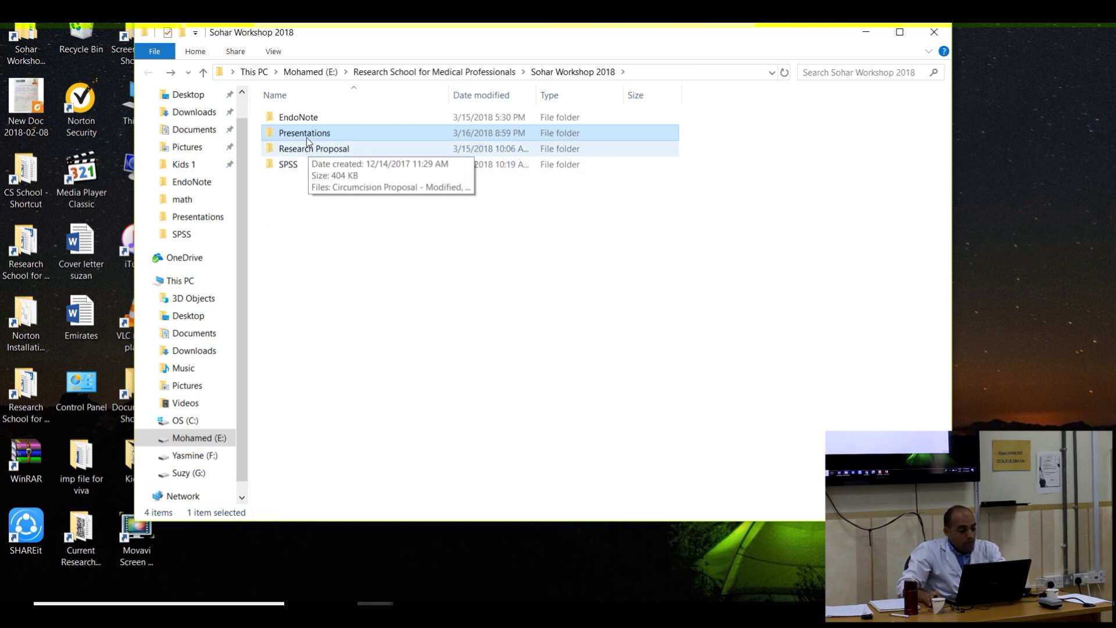
{"action": "double_click", "coordinate": [302, 120]}
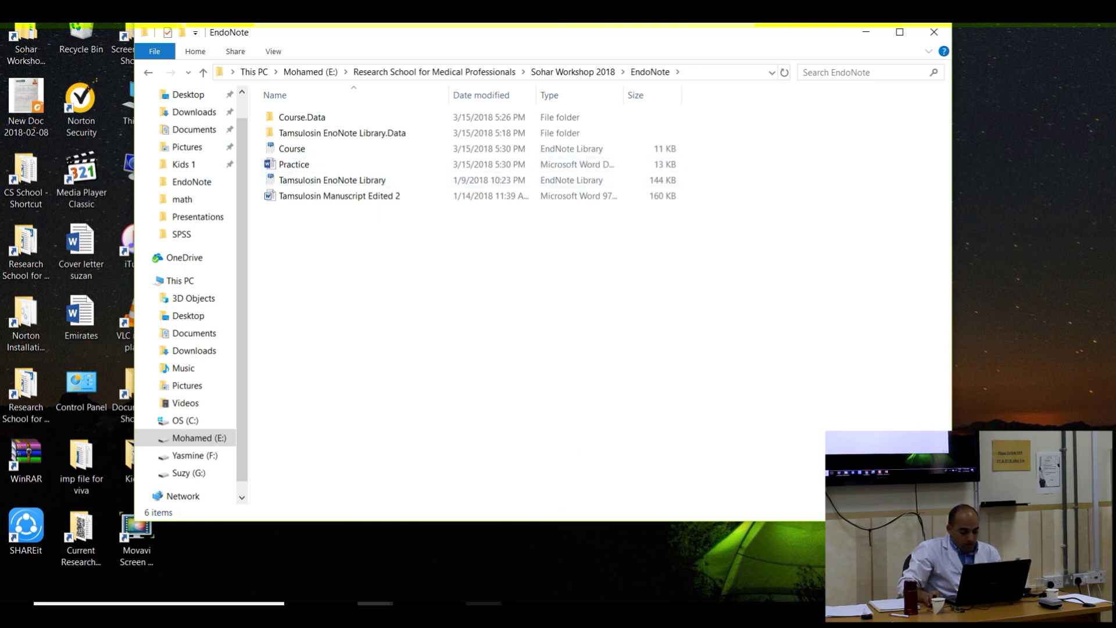
{"action": "left_click", "coordinate": [543, 532]}
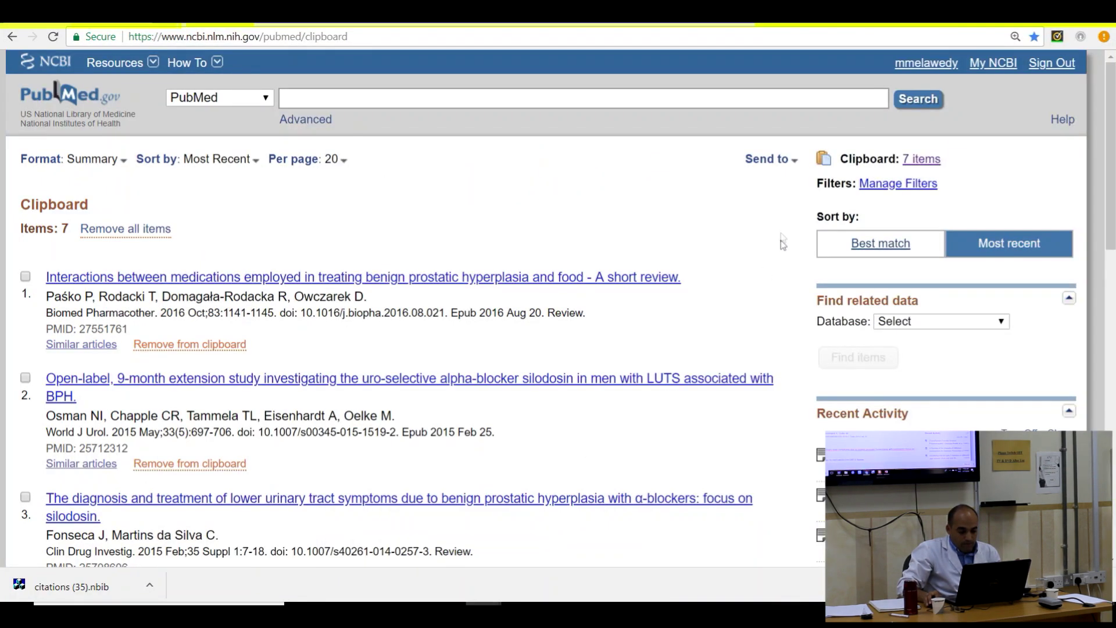
Choose Citation manager as the Send to destination for the Clipboard items
{"action": "left_click", "coordinate": [794, 163]}
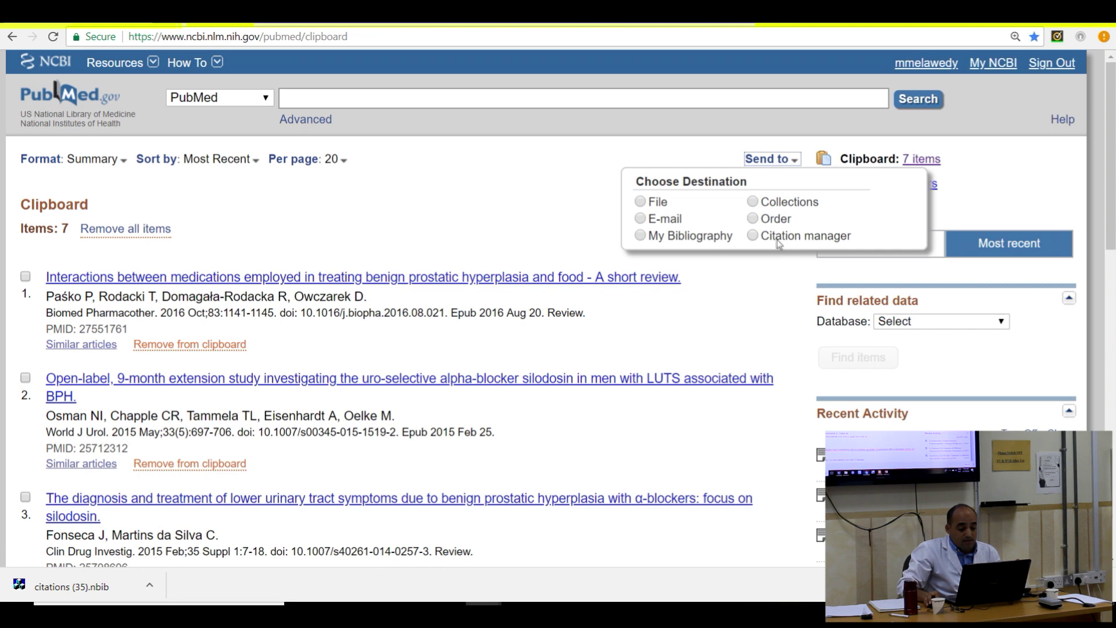
{"action": "left_click", "coordinate": [777, 238]}
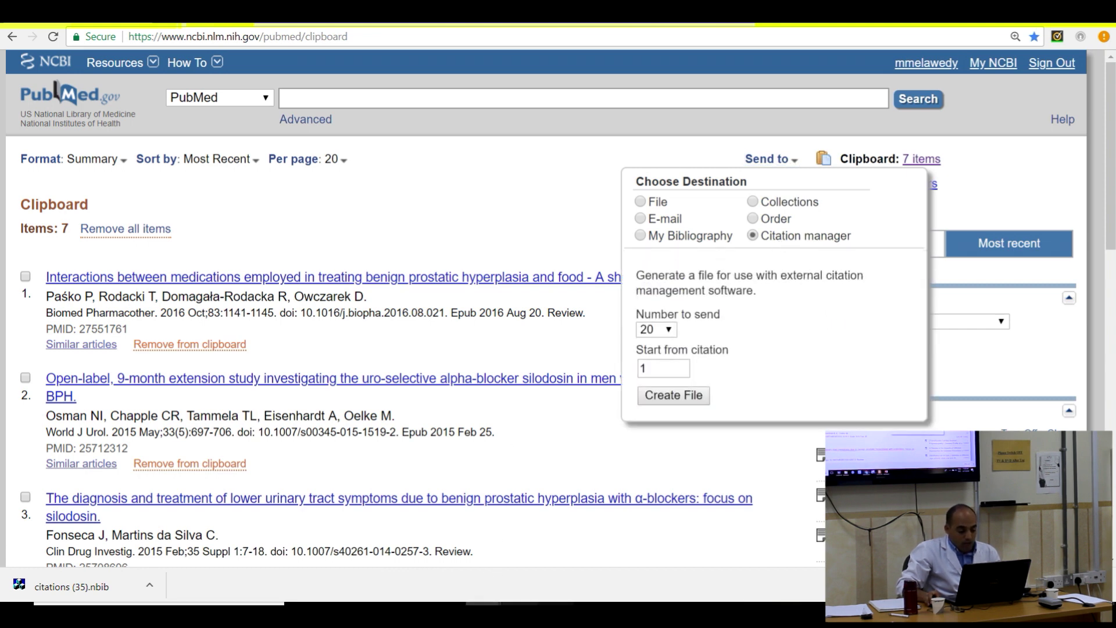
Open the Course EndNote library from the EndoNote folder, showing the empty Turk J Urology library
{"action": "mouse_move", "coordinate": [375, 604]}
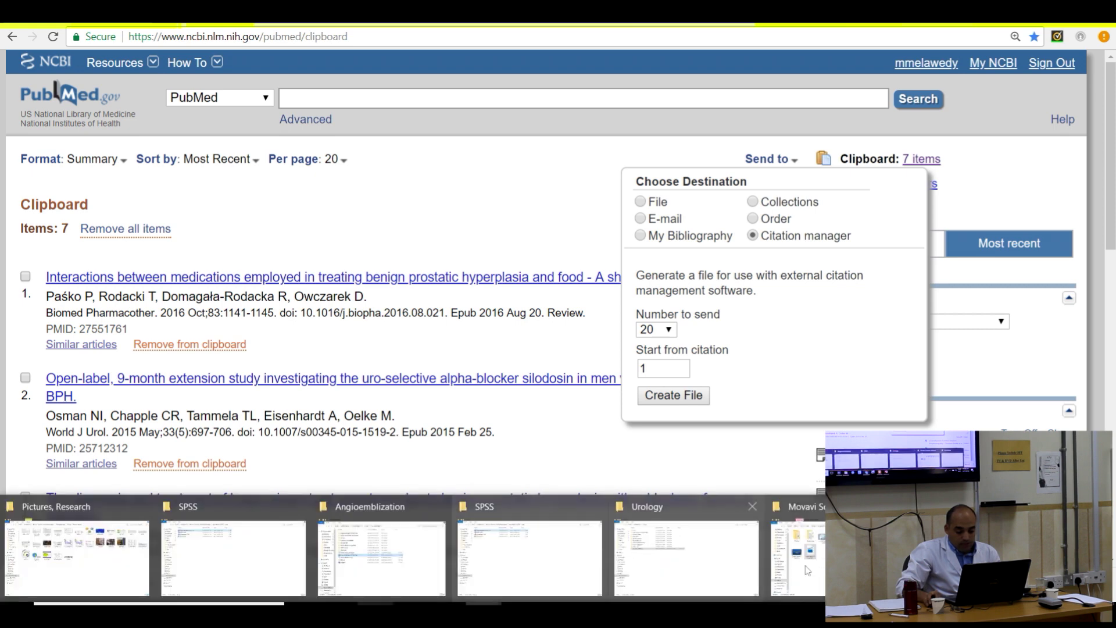
{"action": "left_click", "coordinate": [988, 555]}
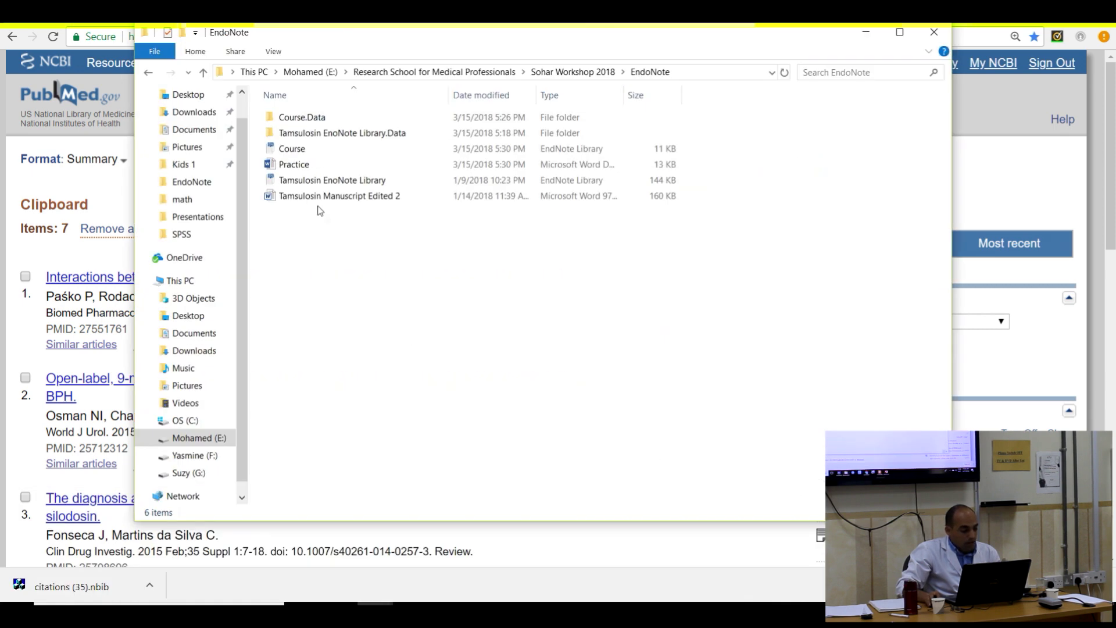
{"action": "left_click", "coordinate": [301, 152]}
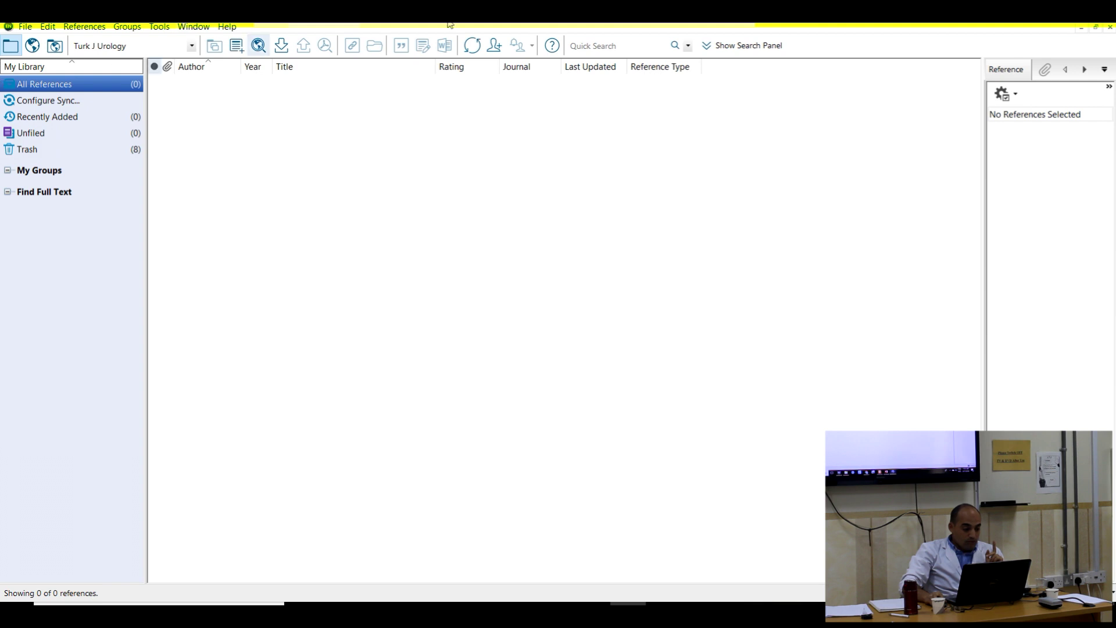
Start a file import, search the import filter list for PubMed, then browse for the import file
{"action": "left_click", "coordinate": [276, 50]}
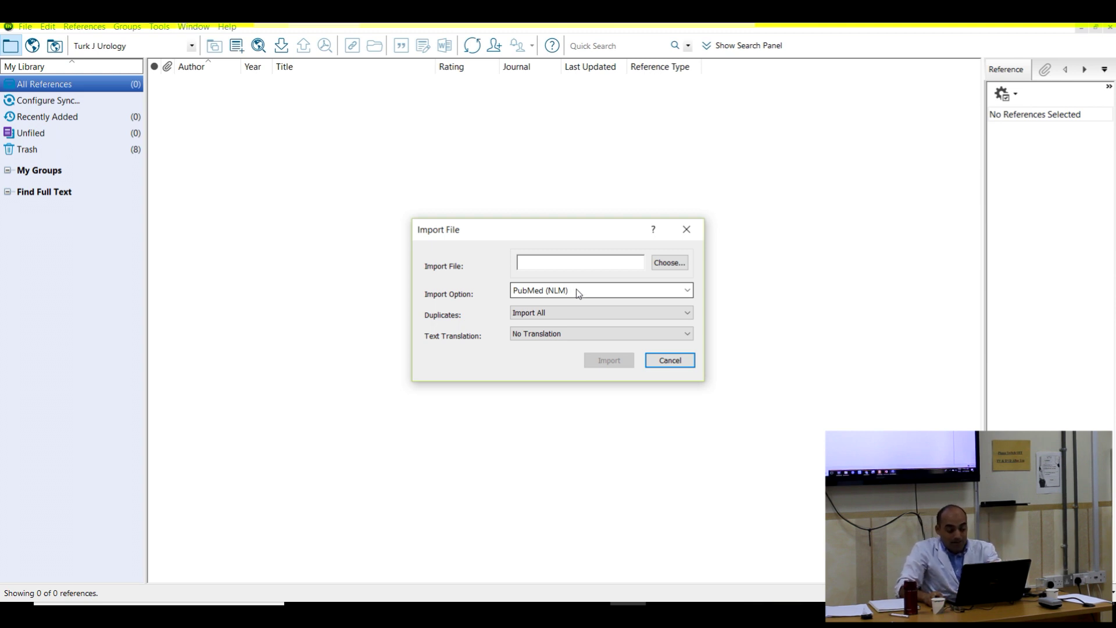
{"action": "left_click", "coordinate": [615, 288]}
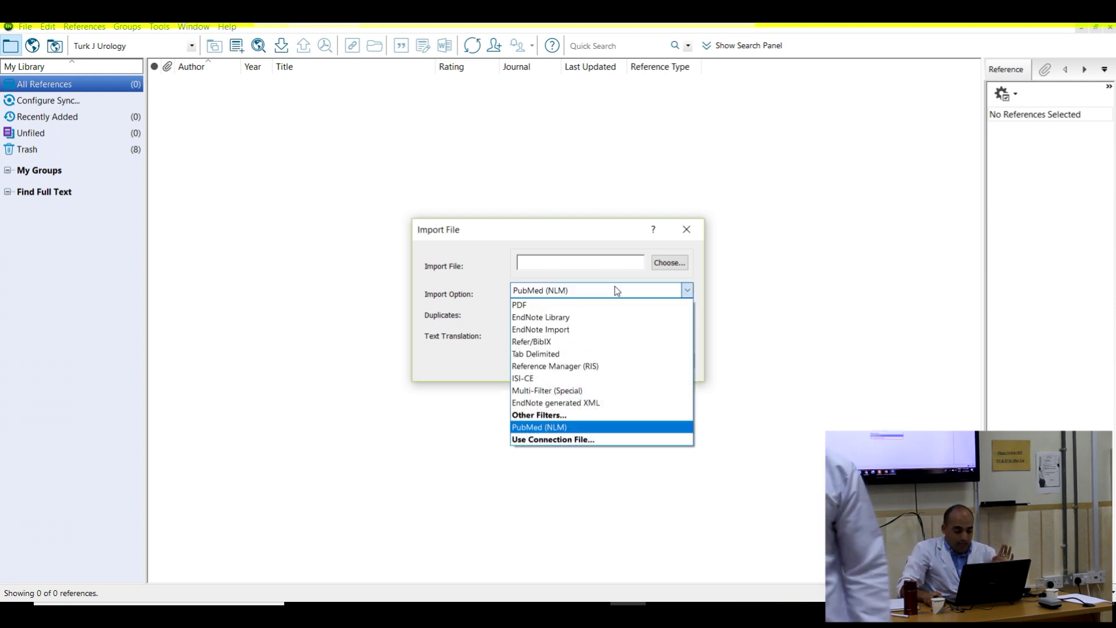
{"action": "left_click", "coordinate": [539, 416]}
{"action": "left_click", "coordinate": [474, 316]}
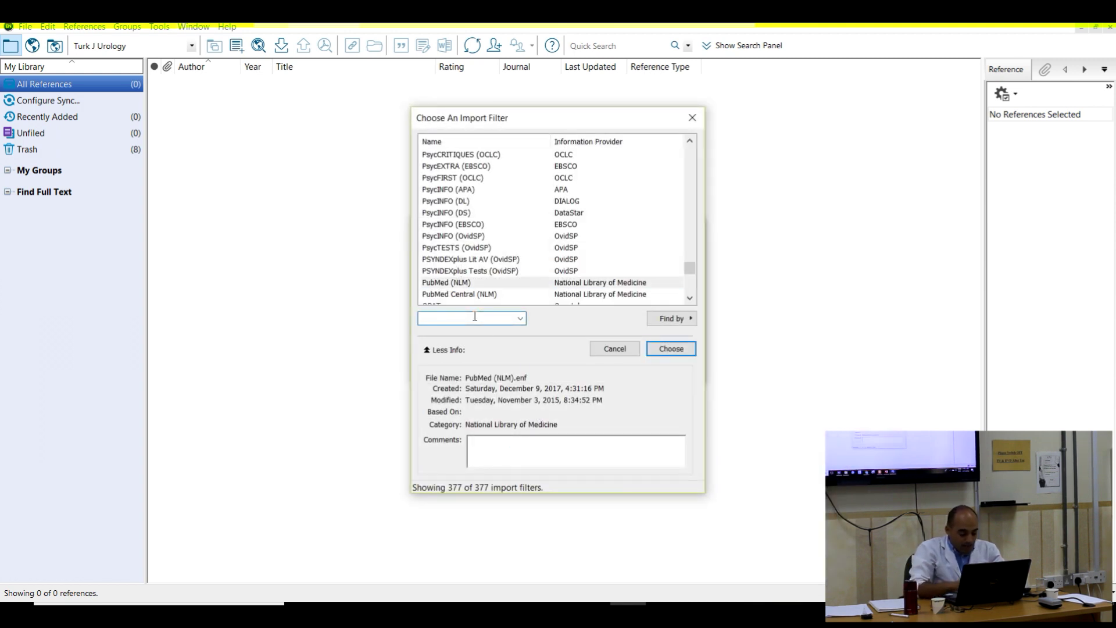
{"action": "type", "text": "Pub"}
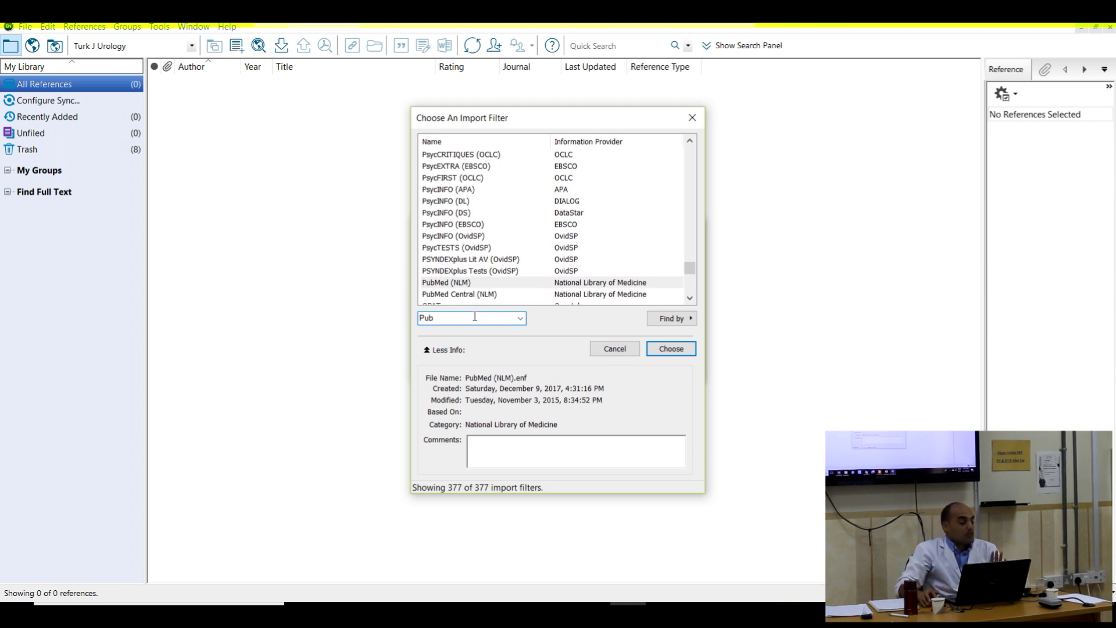
{"action": "left_click", "coordinate": [619, 349]}
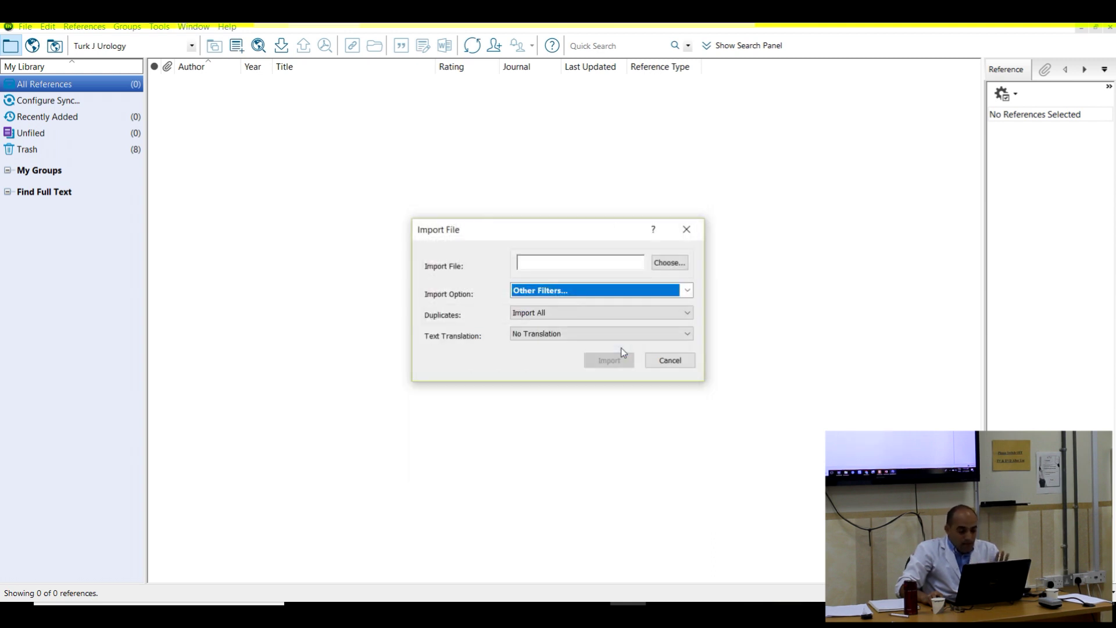
{"action": "left_click", "coordinate": [654, 266]}
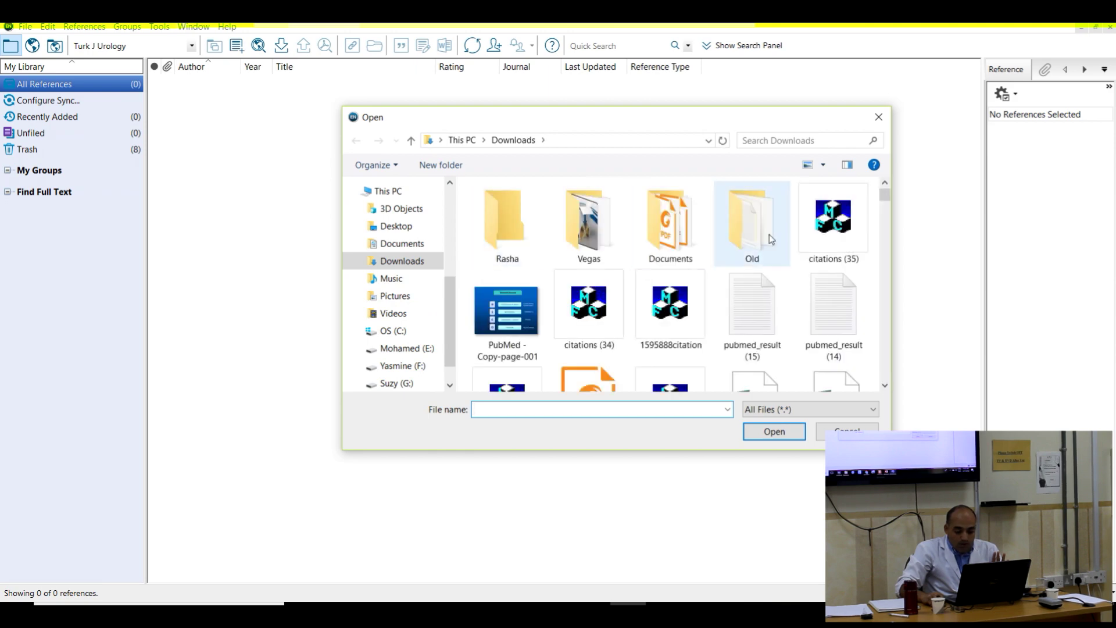
Import citations (35).nbib using the PubMed (NLM) filter, adding the seven references to the library
{"action": "double_click", "coordinate": [837, 224]}
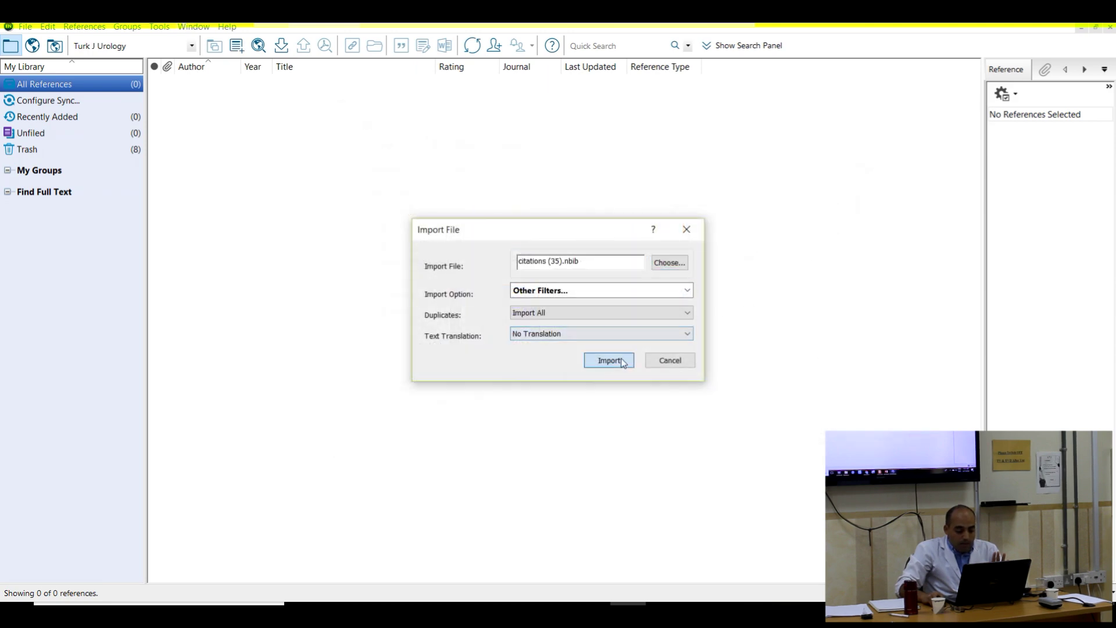
{"action": "left_click", "coordinate": [621, 360]}
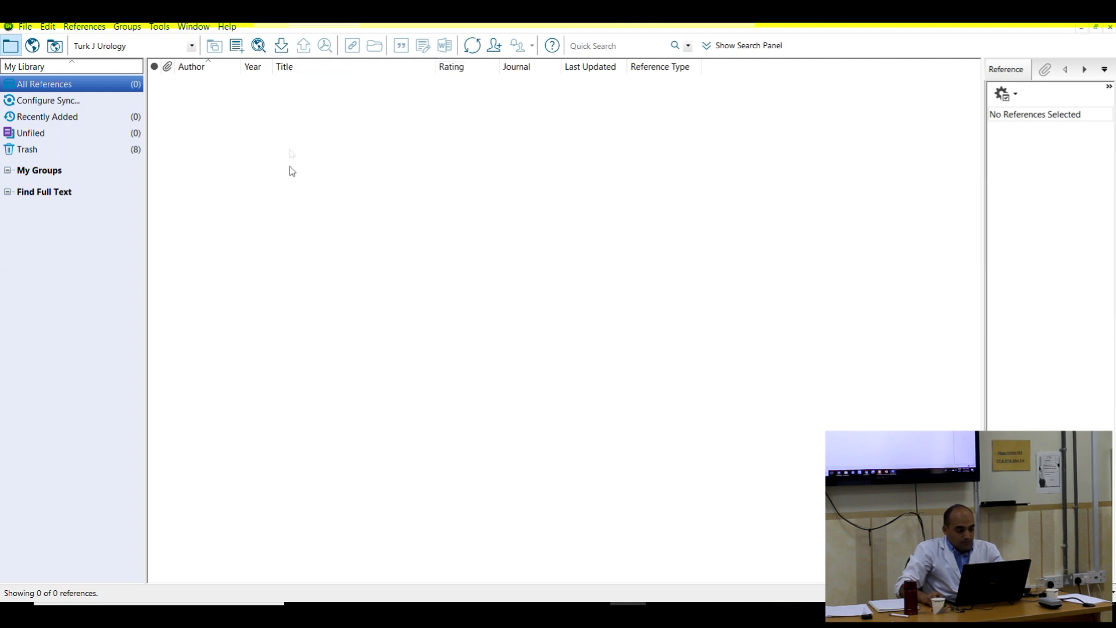
{"action": "left_click", "coordinate": [278, 50]}
{"action": "left_click", "coordinate": [540, 292]}
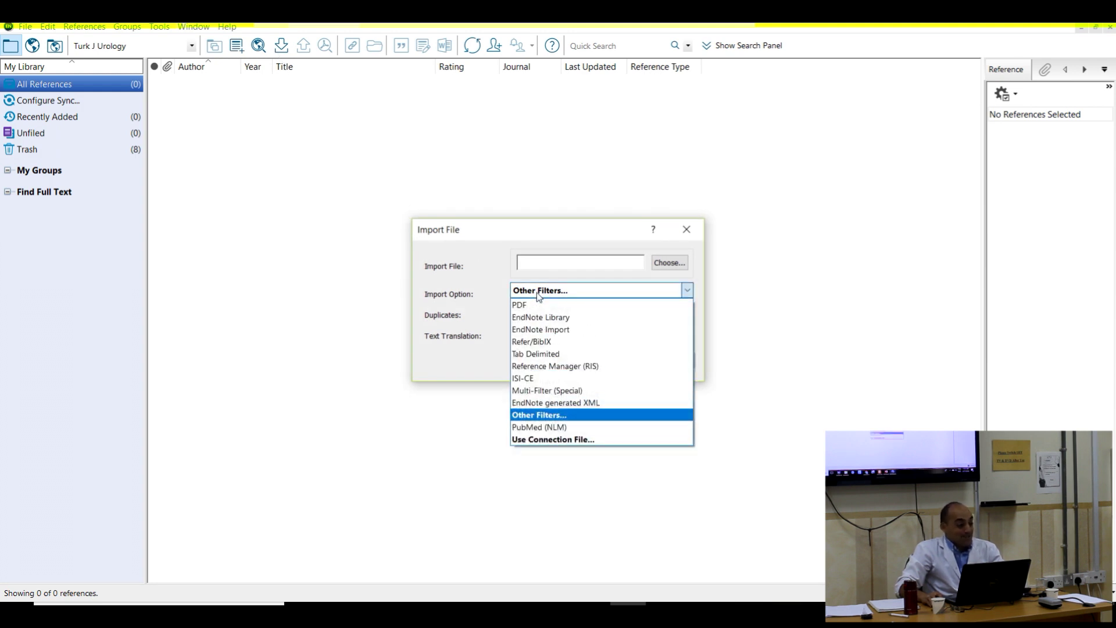
{"action": "left_click", "coordinate": [556, 427]}
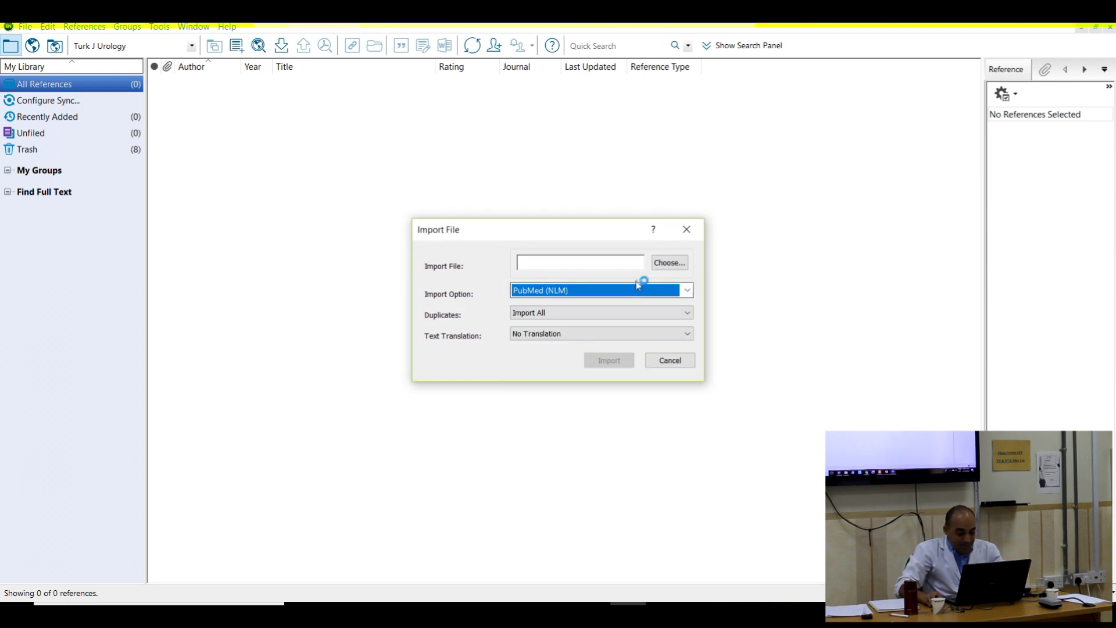
{"action": "left_click", "coordinate": [669, 263]}
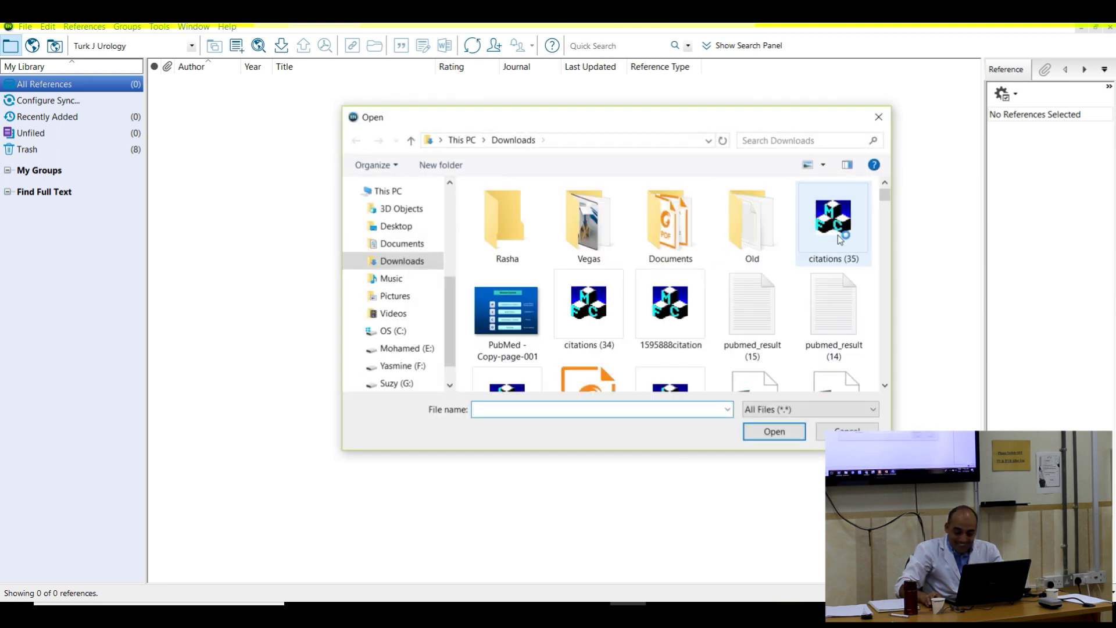
{"action": "double_click", "coordinate": [840, 239]}
{"action": "left_click", "coordinate": [610, 361]}
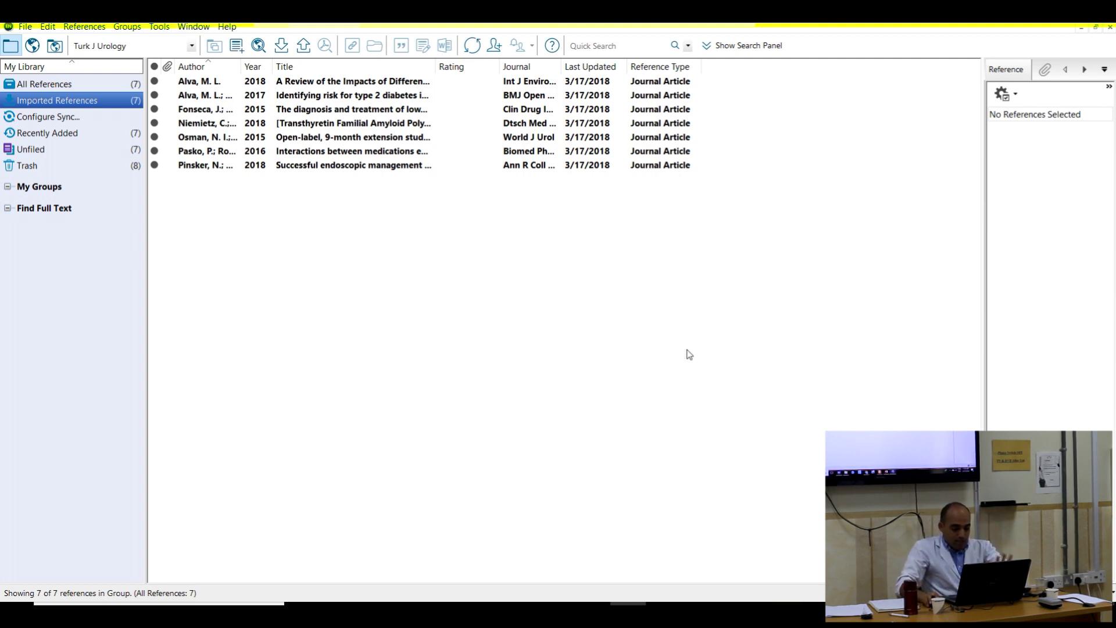
Save the 7 Clipboard items to a file in Abstract (text) format as pubmed_result (16).txt
{"action": "mouse_move", "coordinate": [485, 604]}
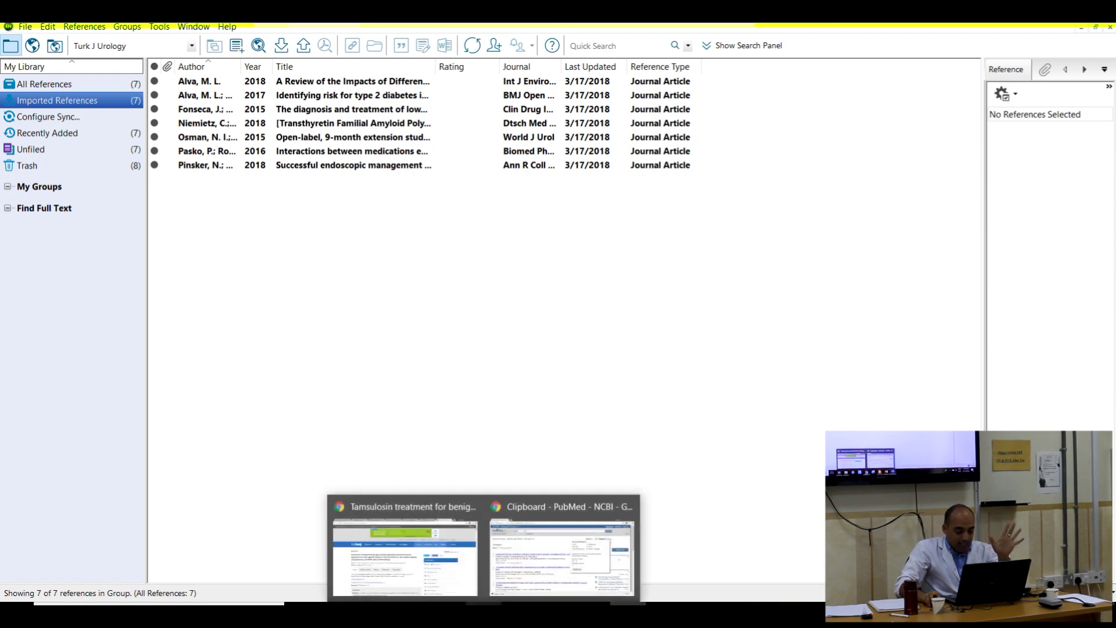
{"action": "left_click", "coordinate": [561, 557]}
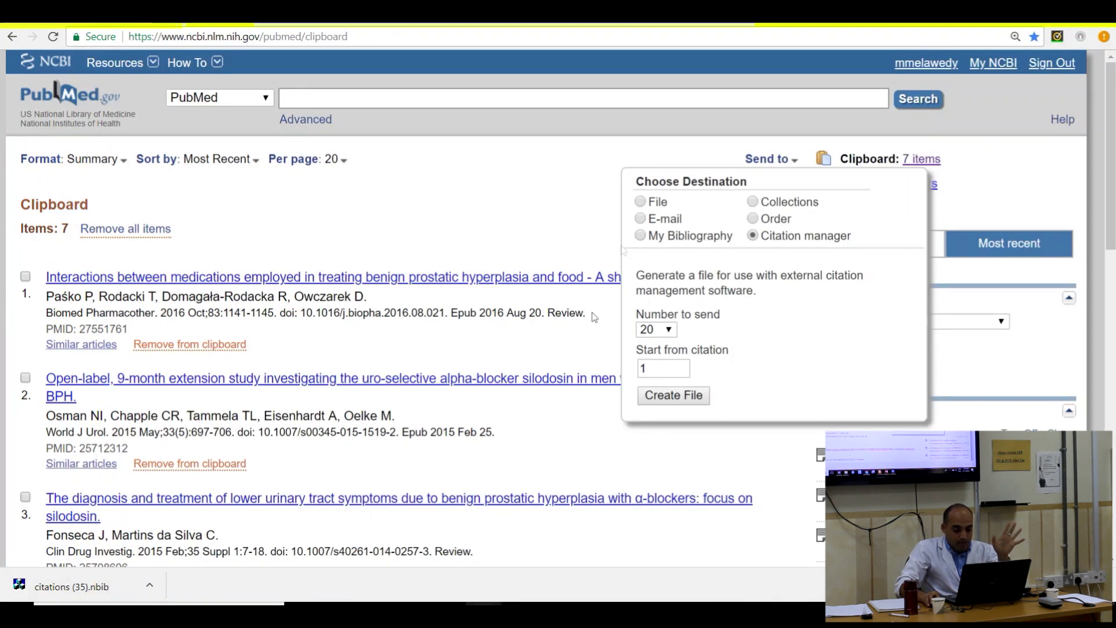
{"action": "left_click", "coordinate": [642, 202]}
{"action": "left_click", "coordinate": [659, 311]}
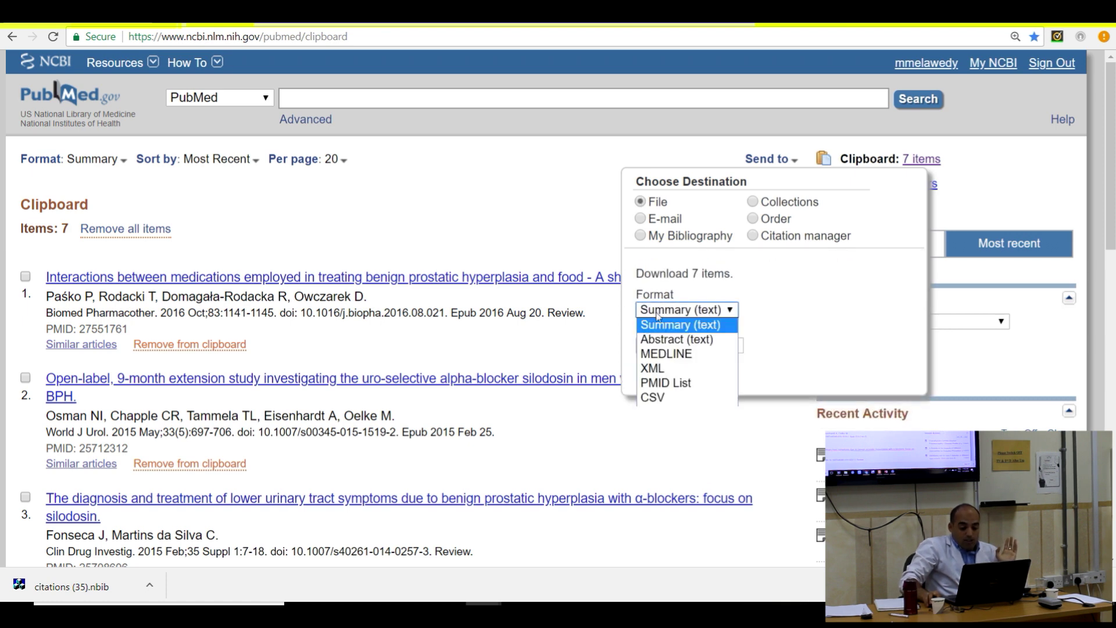
{"action": "left_click", "coordinate": [676, 342]}
{"action": "left_click", "coordinate": [674, 368]}
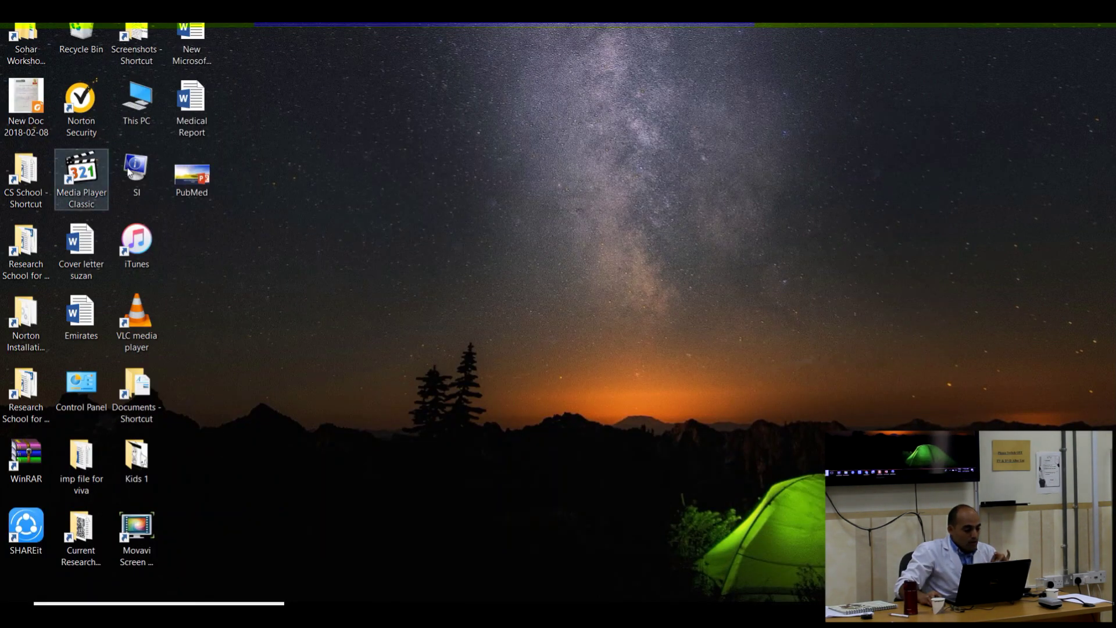
Open pubmed_result (16) from Downloads in Notepad, review and select all the abstracts, then close it
{"action": "double_click", "coordinate": [146, 113]}
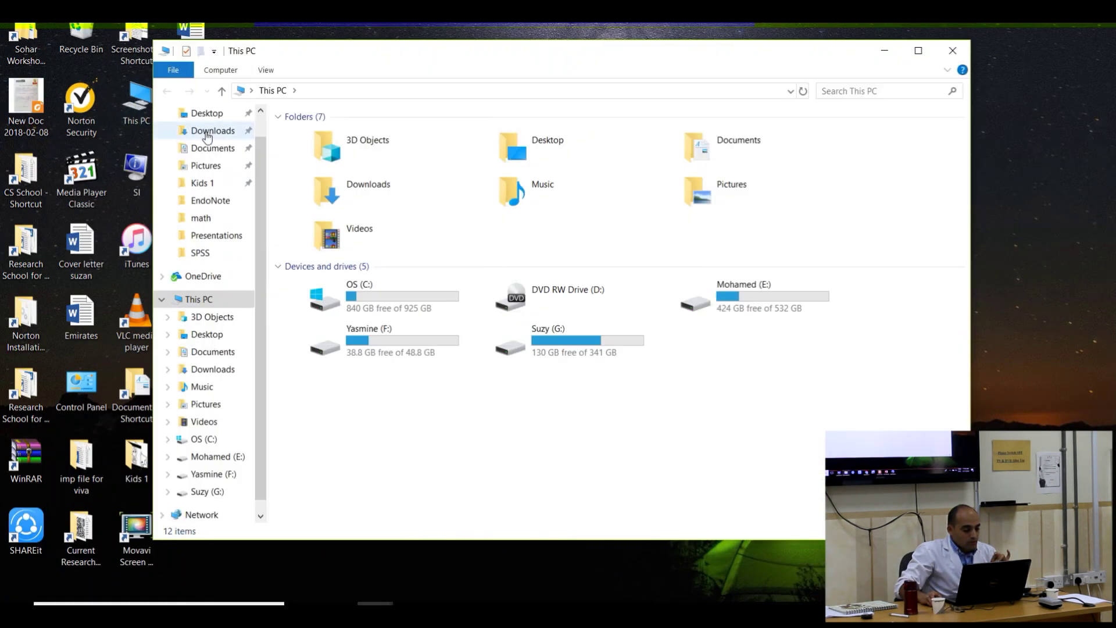
{"action": "left_click", "coordinate": [208, 139]}
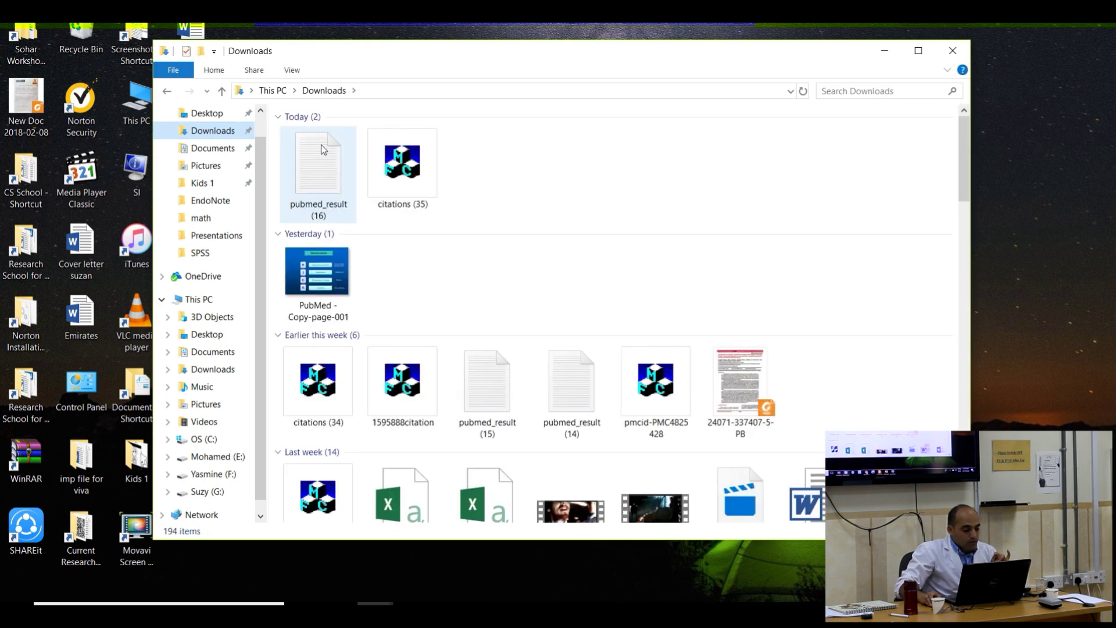
{"action": "double_click", "coordinate": [319, 146]}
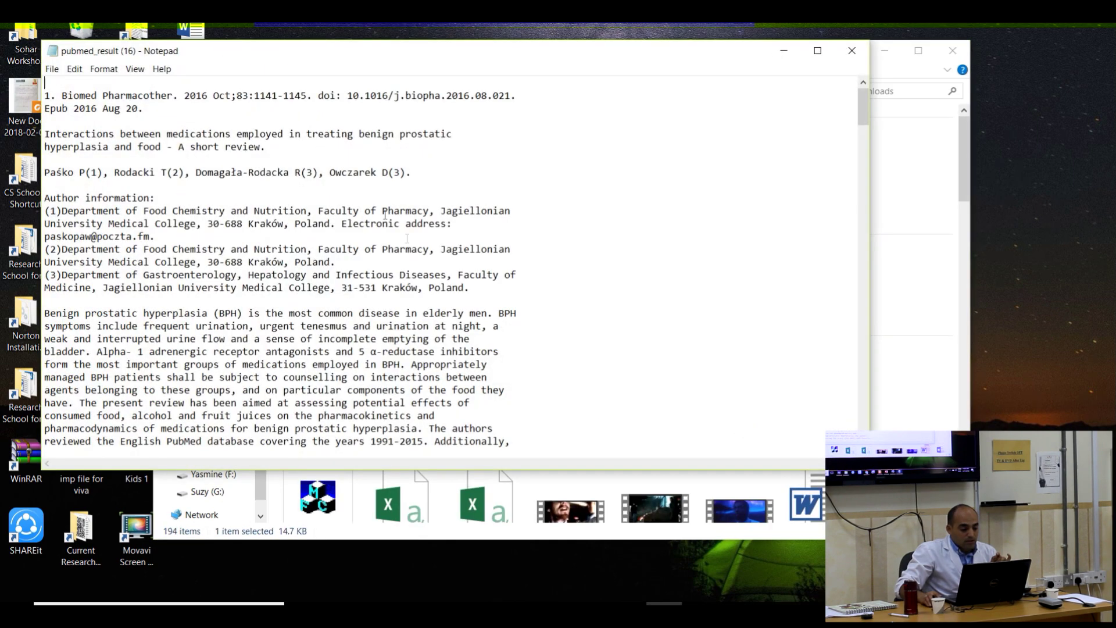
{"action": "scroll", "coordinate": [498, 236], "scroll_direction": "down", "scroll_amount": 13}
{"action": "scroll", "coordinate": [499, 236], "scroll_direction": "down", "scroll_amount": 20}
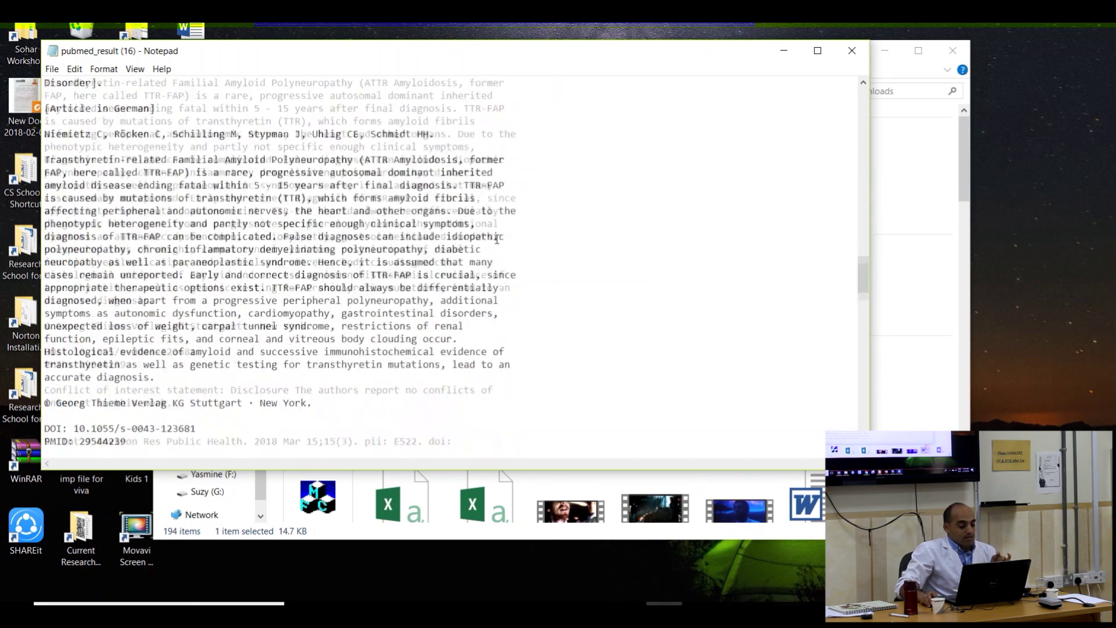
{"action": "left_click", "coordinate": [434, 223]}
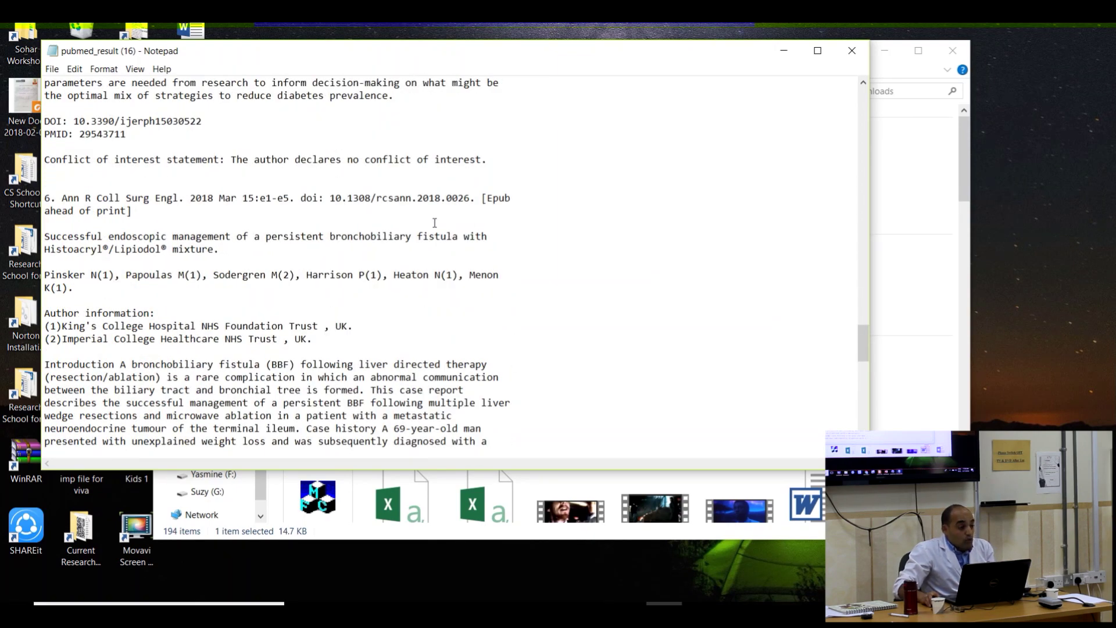
{"action": "key", "text": "ctrl+a"}
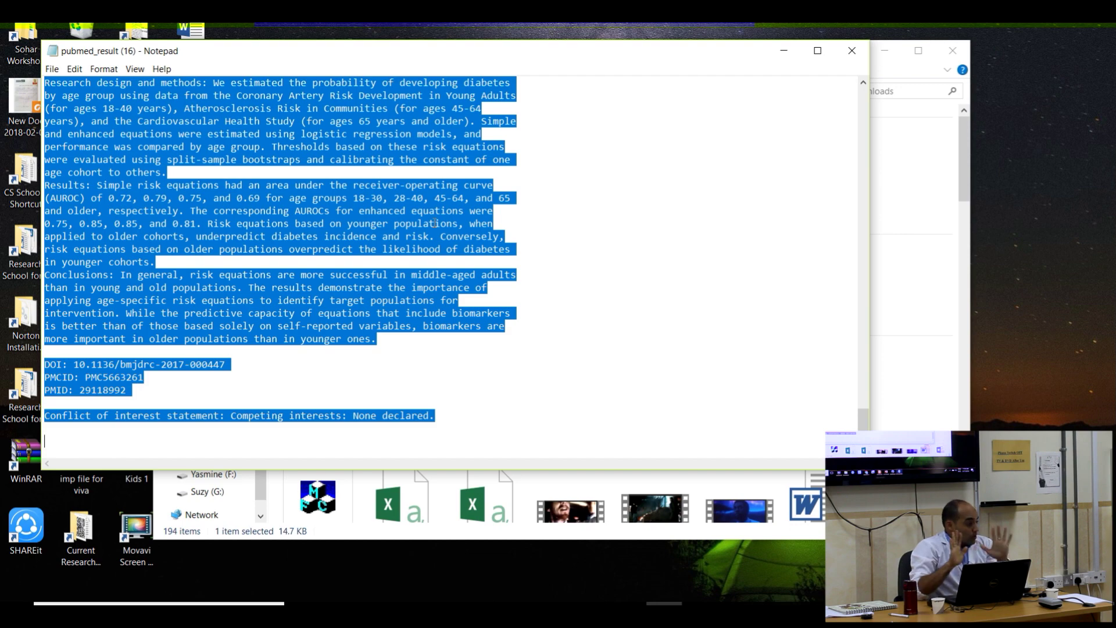
{"action": "left_click", "coordinate": [852, 50]}
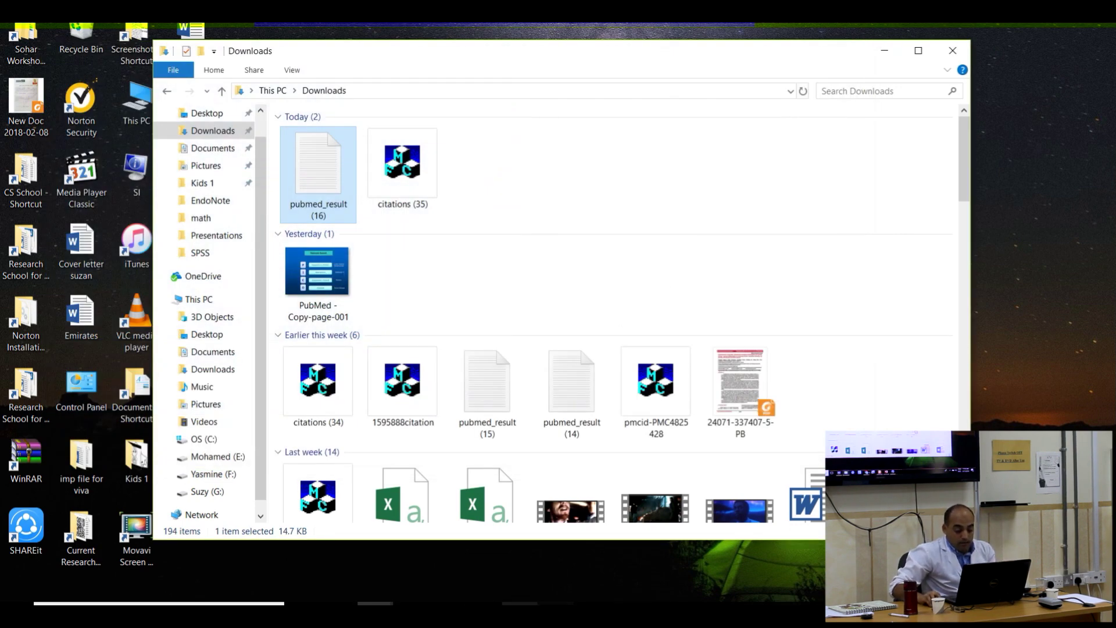
Reopen pubmed_result (16), scroll to confirm it ends at record 7, then return to the PubMed Clipboard
{"action": "left_click", "coordinate": [483, 603]}
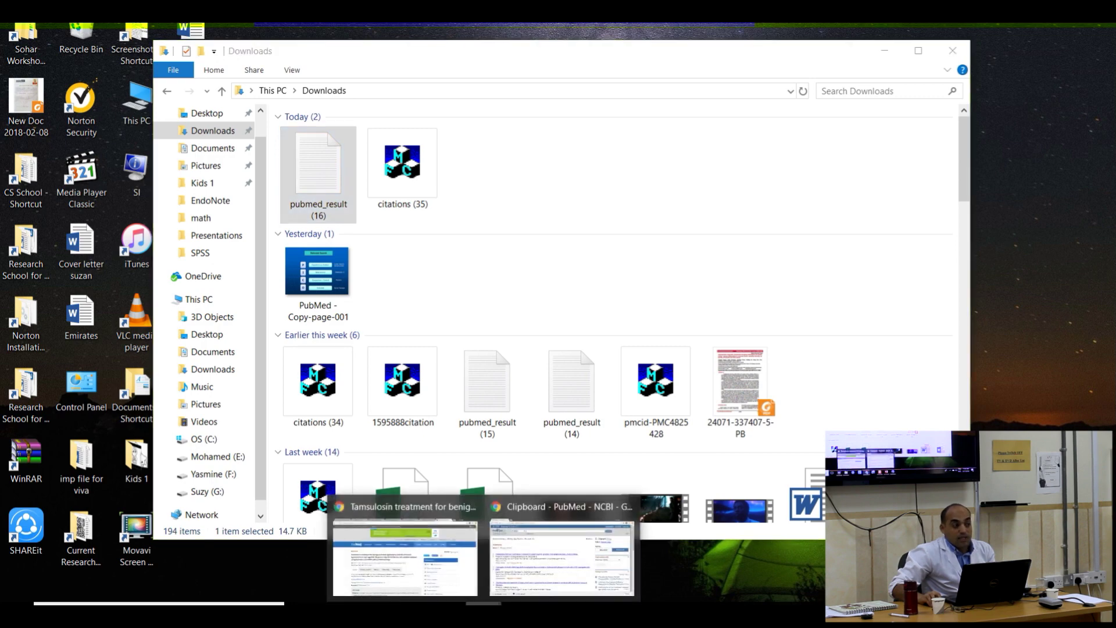
{"action": "double_click", "coordinate": [320, 175]}
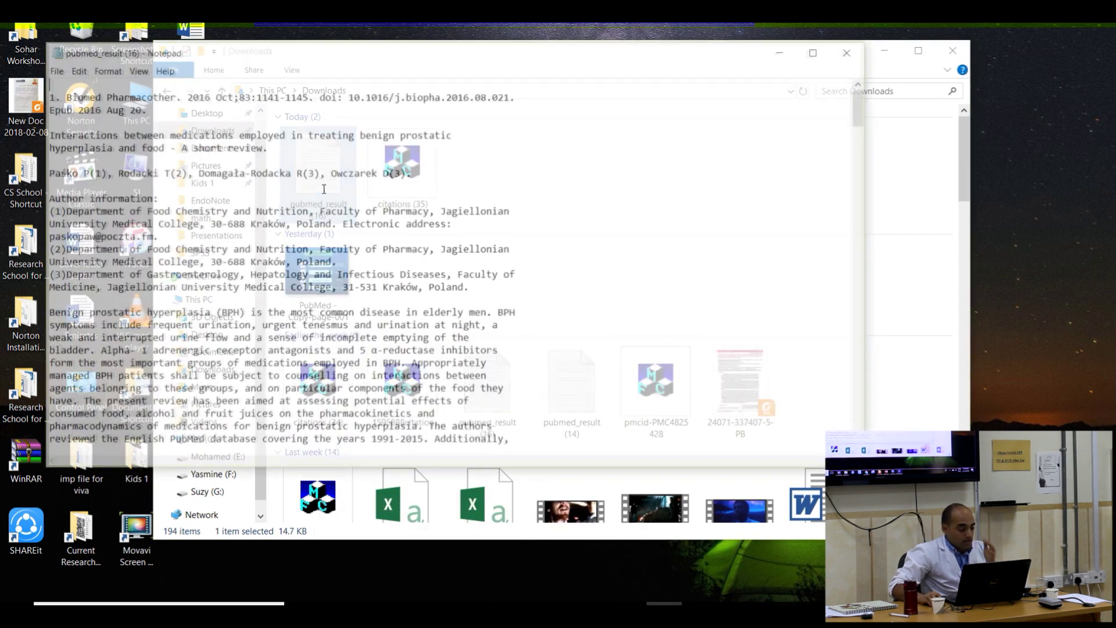
{"action": "scroll", "coordinate": [707, 135], "scroll_direction": "down", "scroll_amount": 8}
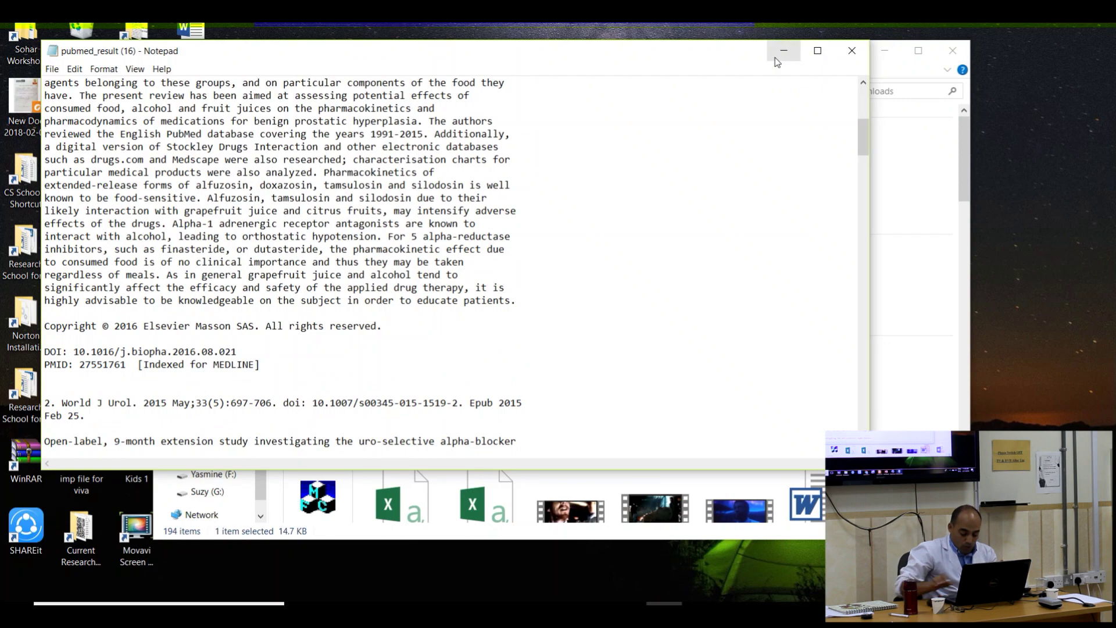
{"action": "scroll", "coordinate": [776, 61], "scroll_direction": "down", "scroll_amount": 10}
{"action": "scroll", "coordinate": [548, 324], "scroll_direction": "up", "scroll_amount": 6}
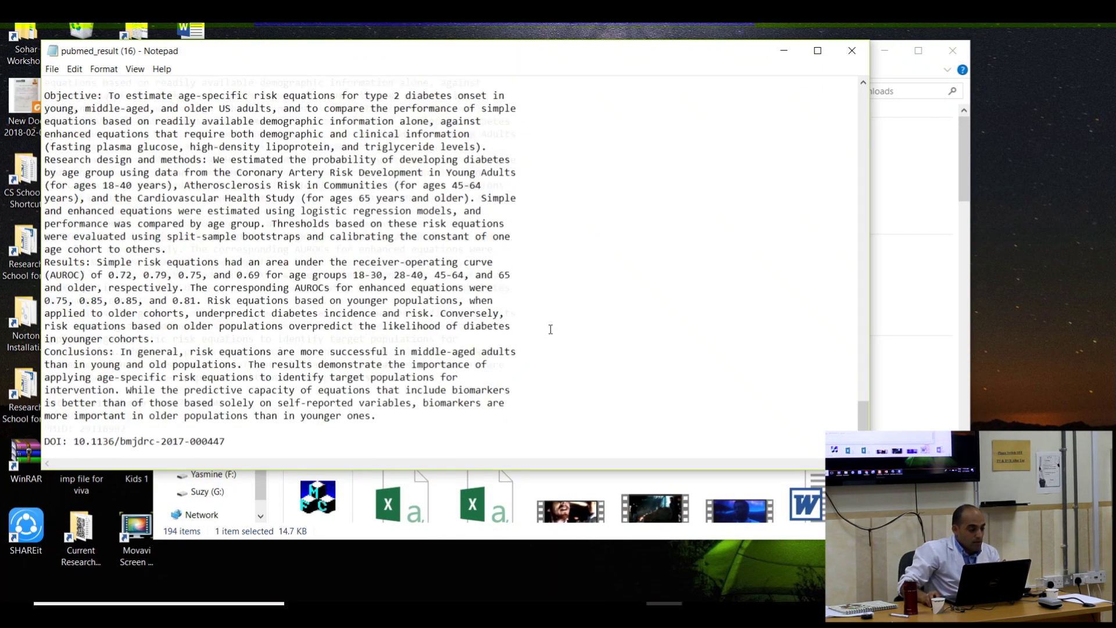
{"action": "scroll", "coordinate": [76, 141], "scroll_direction": "up", "scroll_amount": 2}
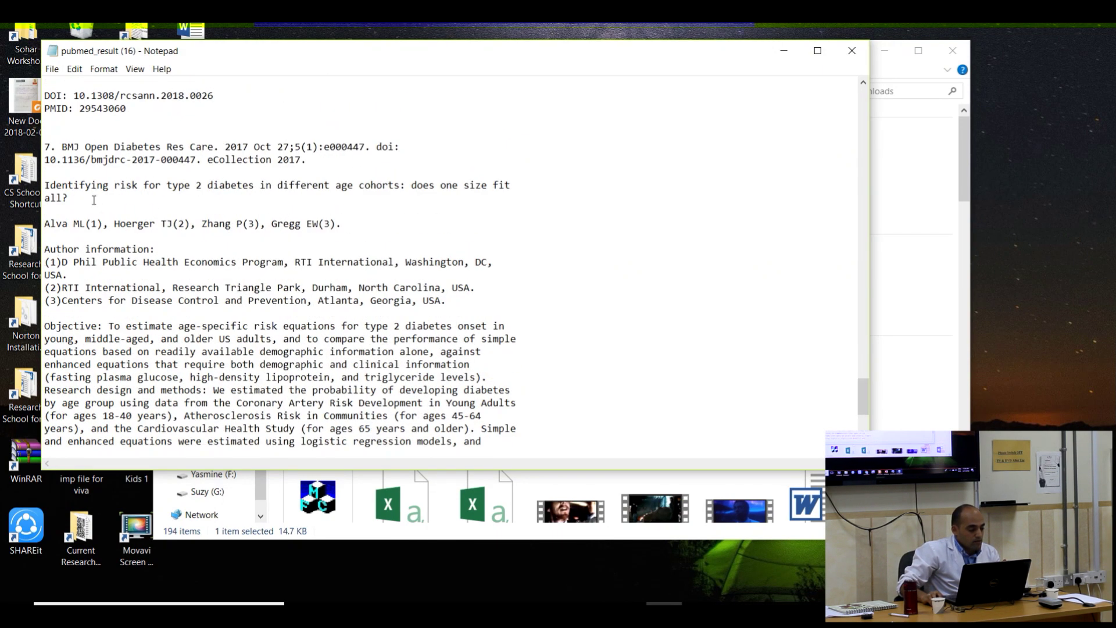
{"action": "left_click_drag", "start_coordinate": [57, 147], "coordinate": [33, 150]}
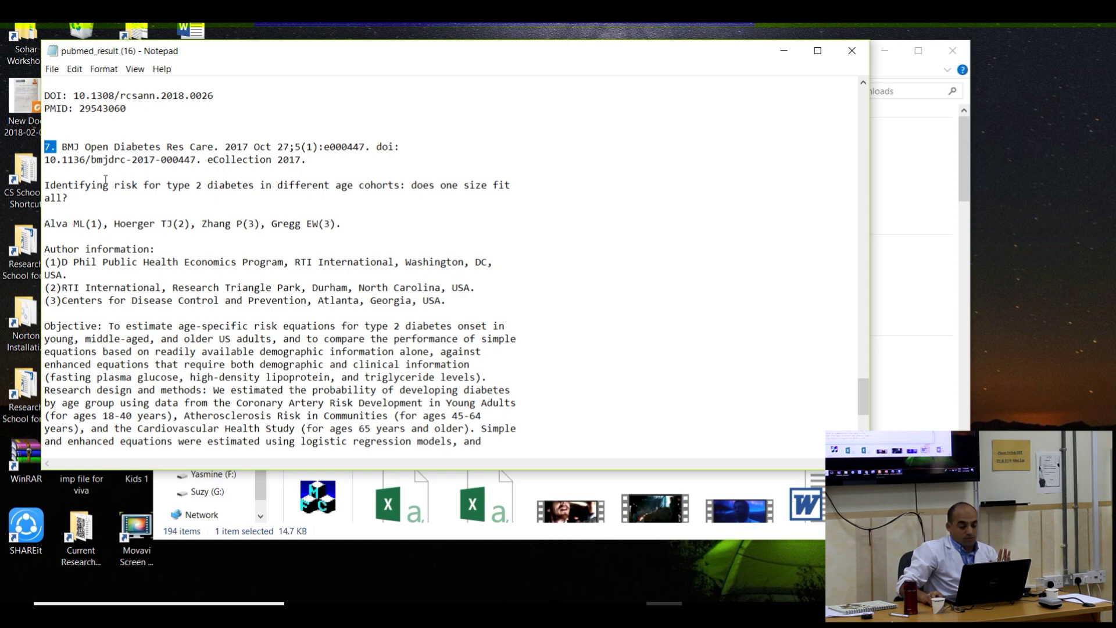
{"action": "left_click", "coordinate": [484, 602]}
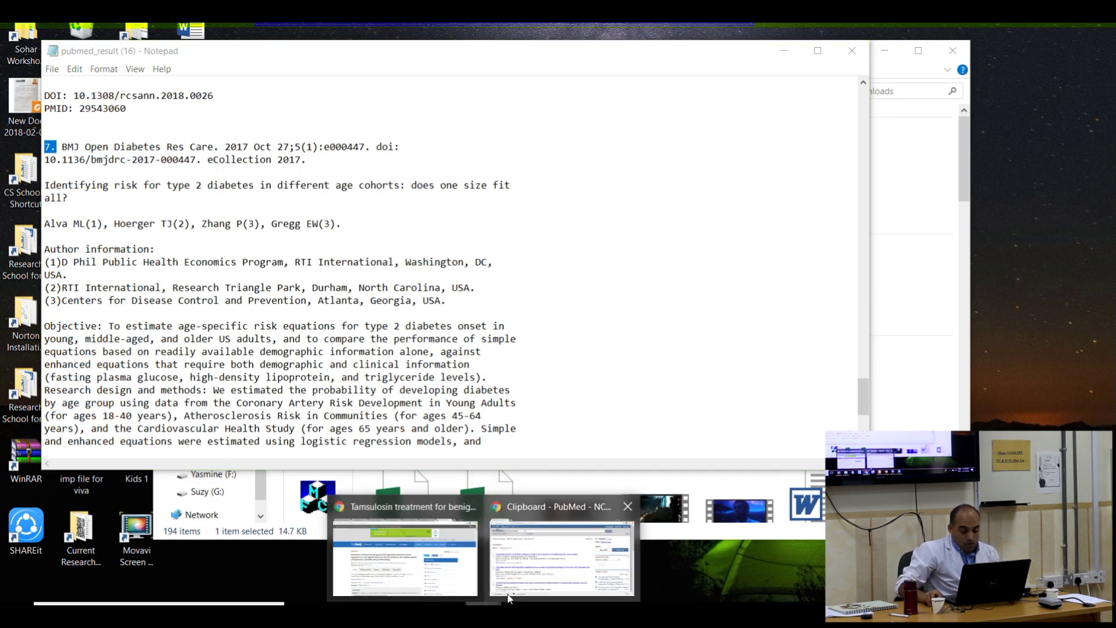
{"action": "left_click", "coordinate": [538, 565]}
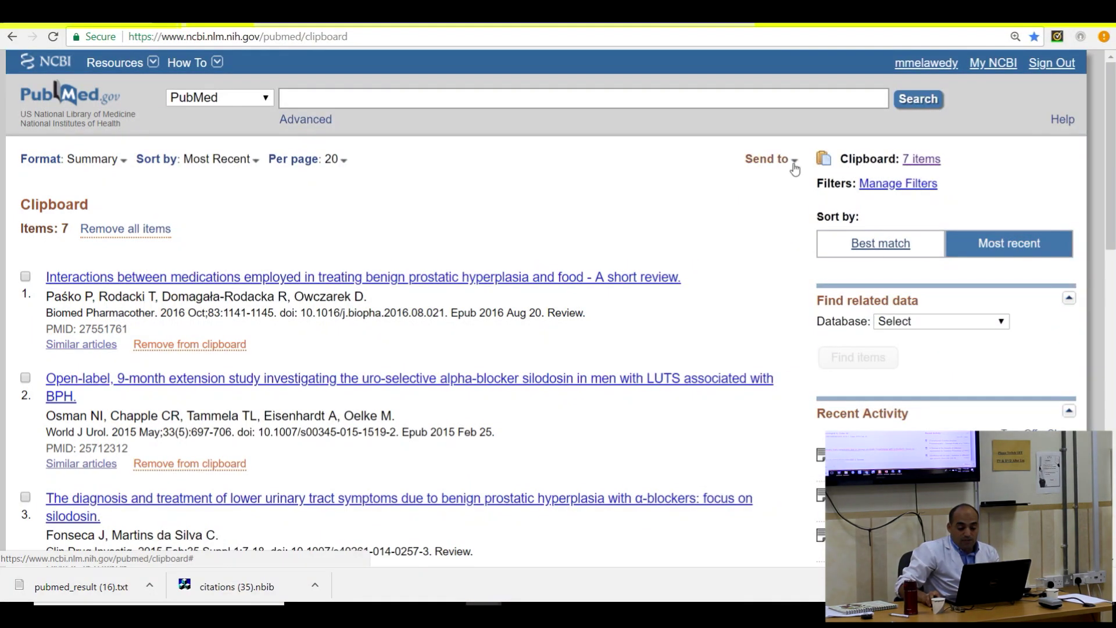
Open the Send to menu on the PubMed Clipboard page
{"action": "left_click", "coordinate": [795, 164]}
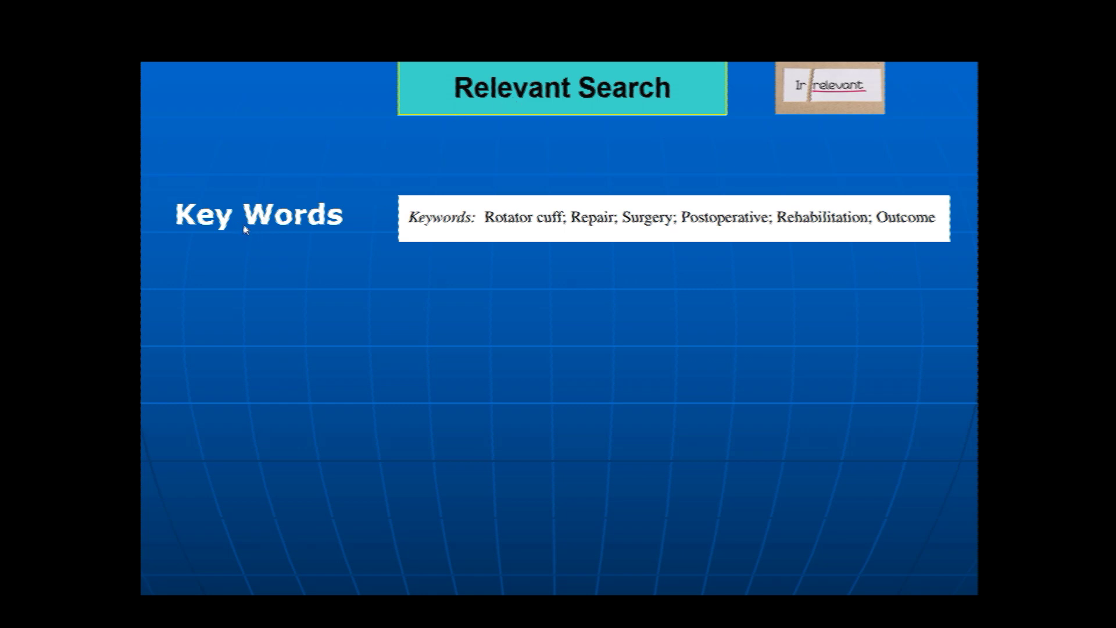
Advance the Relevant Search slide animations to show the P, I, C, O tiles and AND/OR/NOT Venn diagrams
{"action": "left_click", "coordinate": [284, 359]}
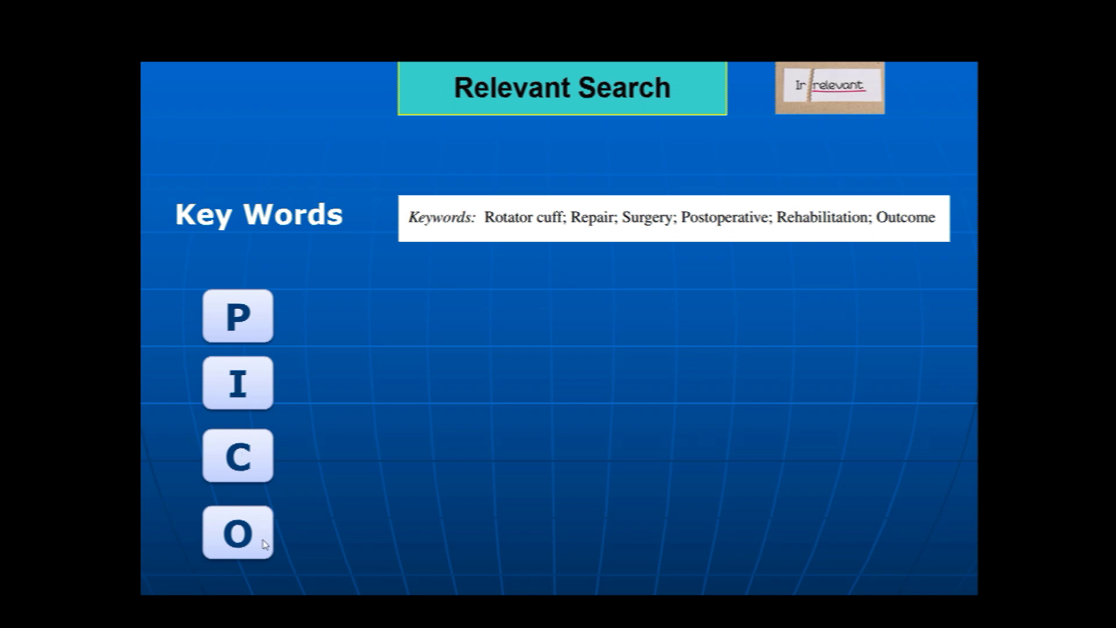
{"action": "key", "text": "Right"}
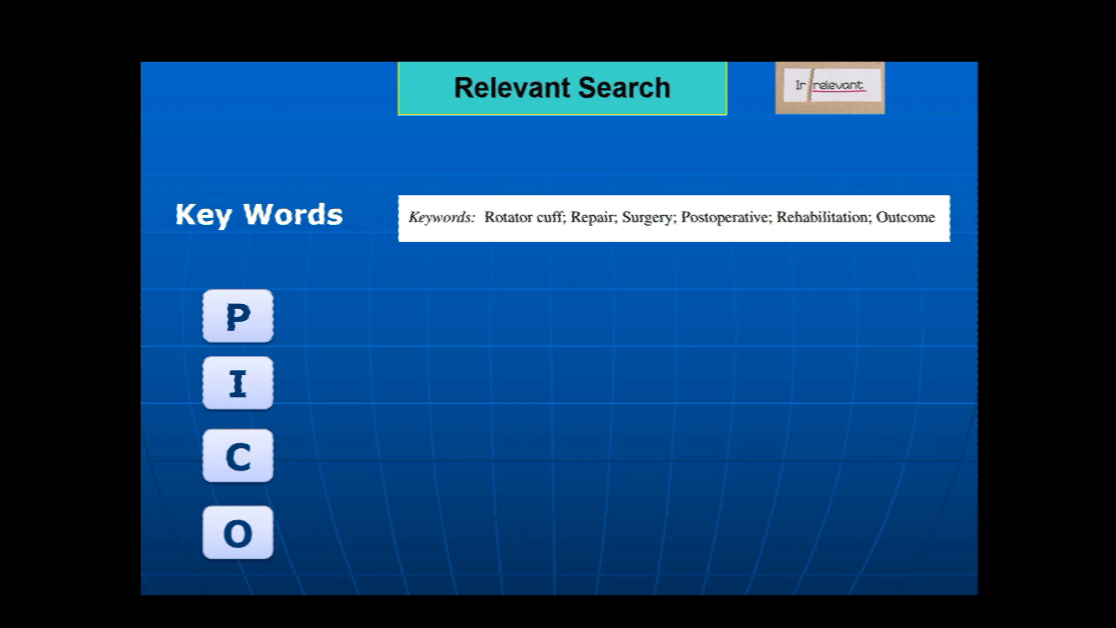